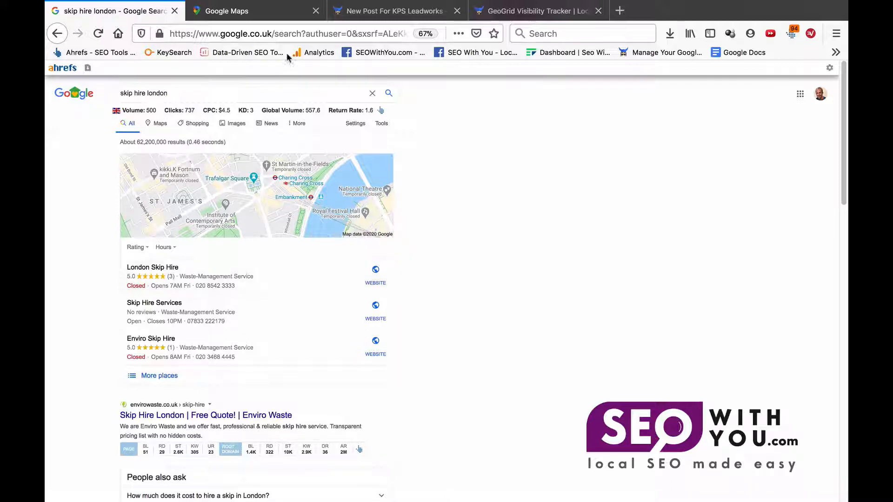
- Open the London Skip Hire listing on Lyon Road in Google Maps and copy its page URL
{"action": "left_click", "coordinate": [223, 10]}
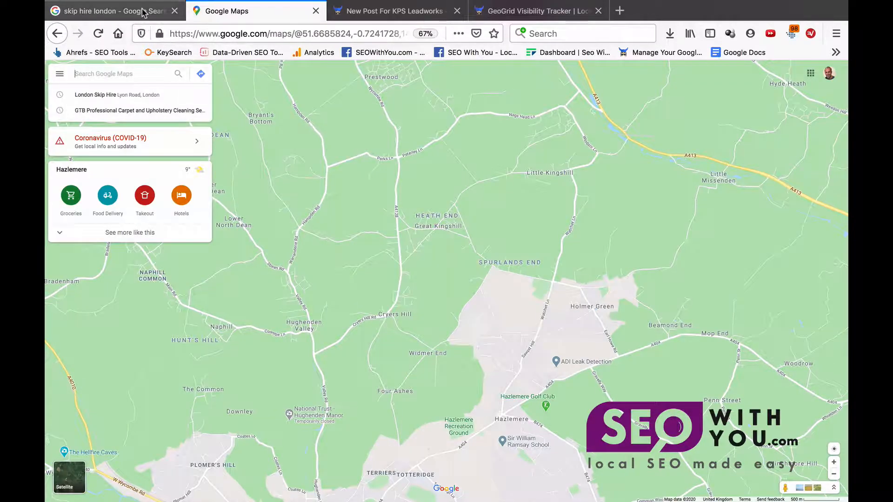
{"action": "left_click", "coordinate": [140, 10]}
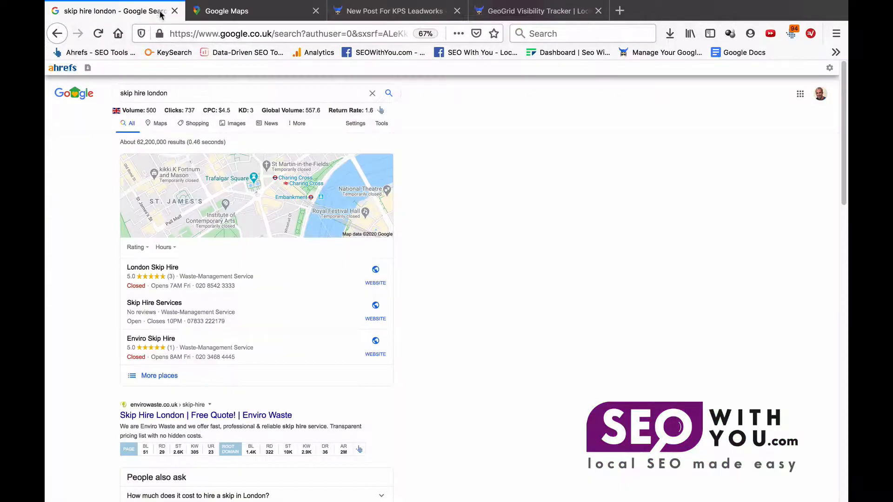
{"action": "left_click", "coordinate": [228, 14]}
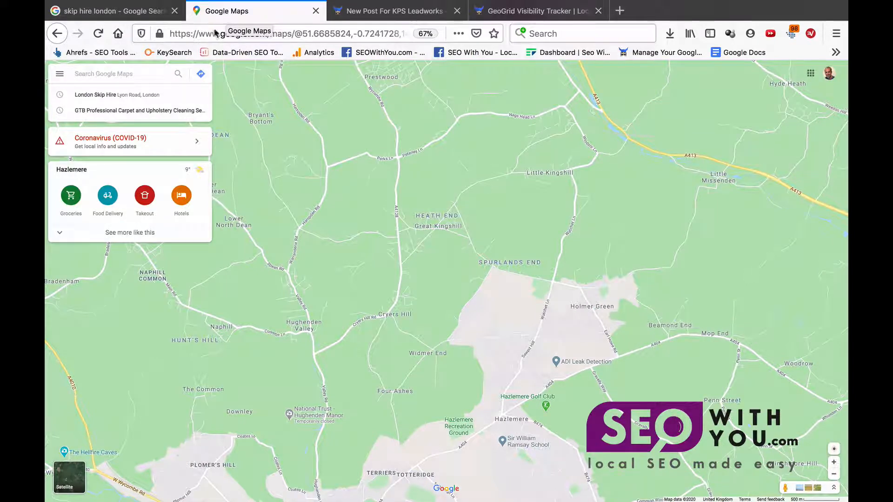
{"action": "left_click", "coordinate": [111, 95]}
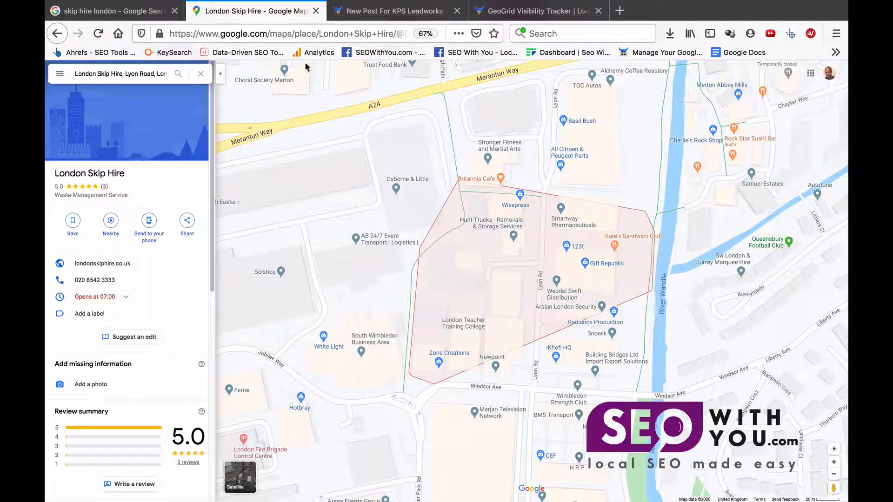
{"action": "left_click", "coordinate": [328, 40]}
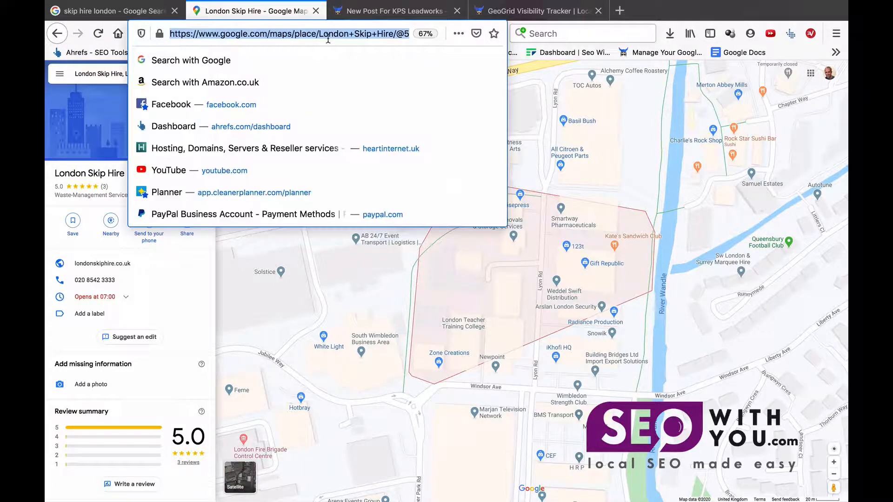
- Switch to Local Viking's GeoGrid Visibility Tracker with the new live geogrid form
{"action": "left_click", "coordinate": [396, 12]}
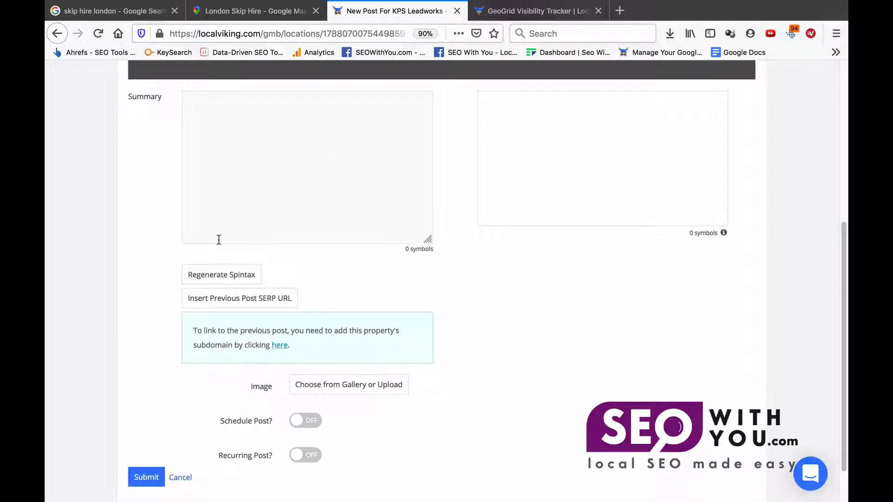
{"action": "key", "text": "ctrl+Tab"}
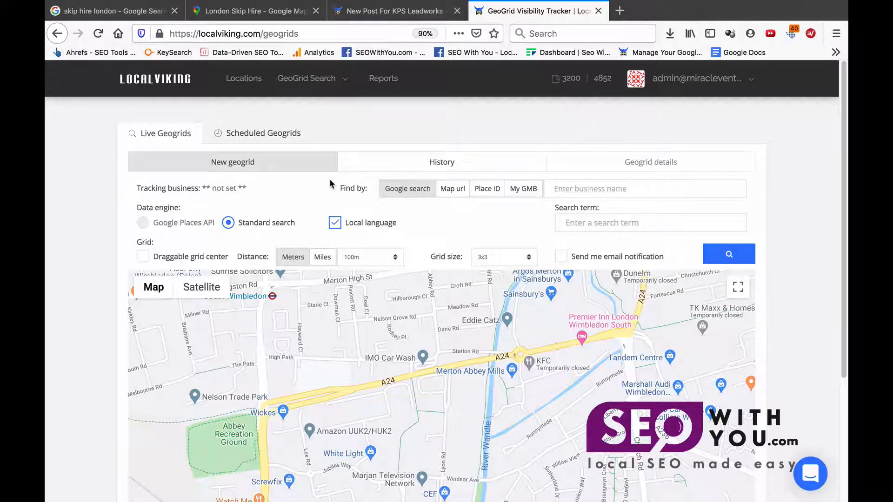
{"action": "left_click", "coordinate": [342, 89]}
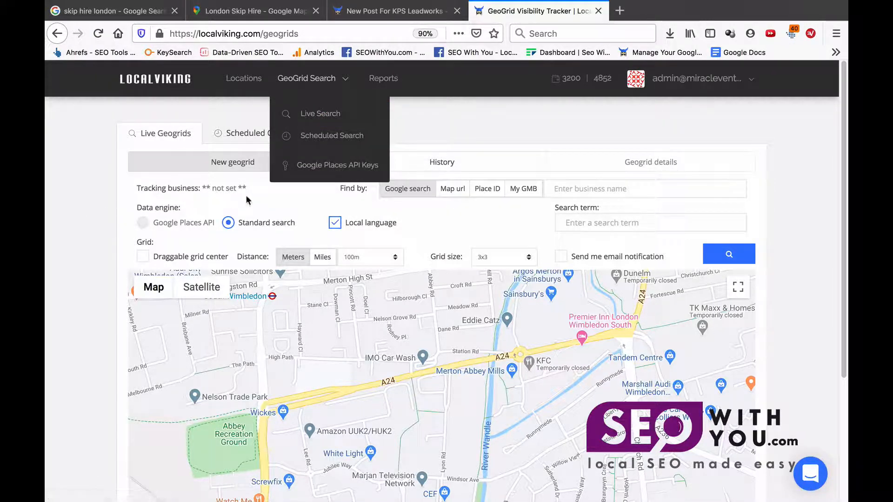
{"action": "left_click", "coordinate": [384, 203]}
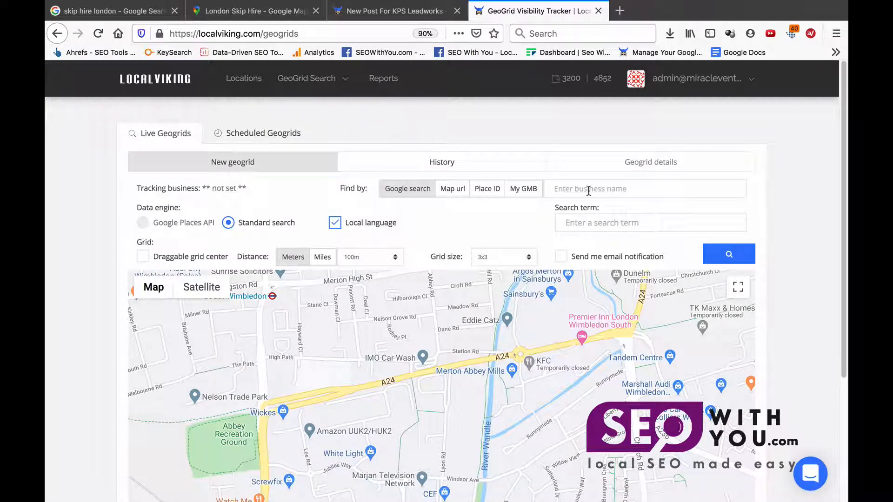
{"action": "type", "text": "london s"}
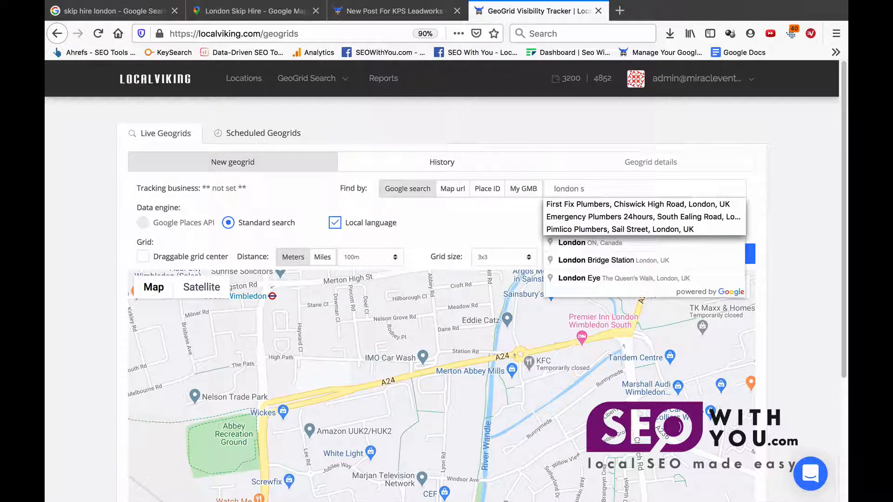
{"action": "left_click", "coordinate": [520, 209]}
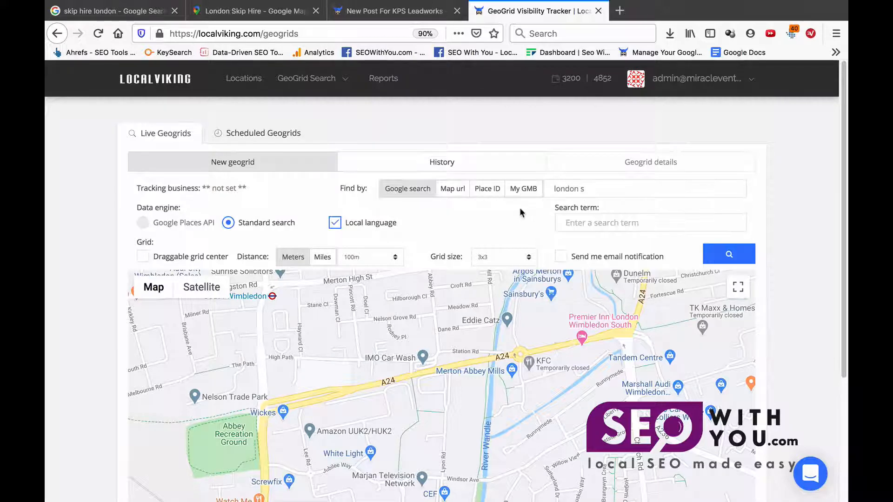
{"action": "left_click", "coordinate": [592, 184]}
- Set the tracked business to London Skip Hire by pasting its copied Google Maps URL as the map url
{"action": "left_click", "coordinate": [451, 188]}
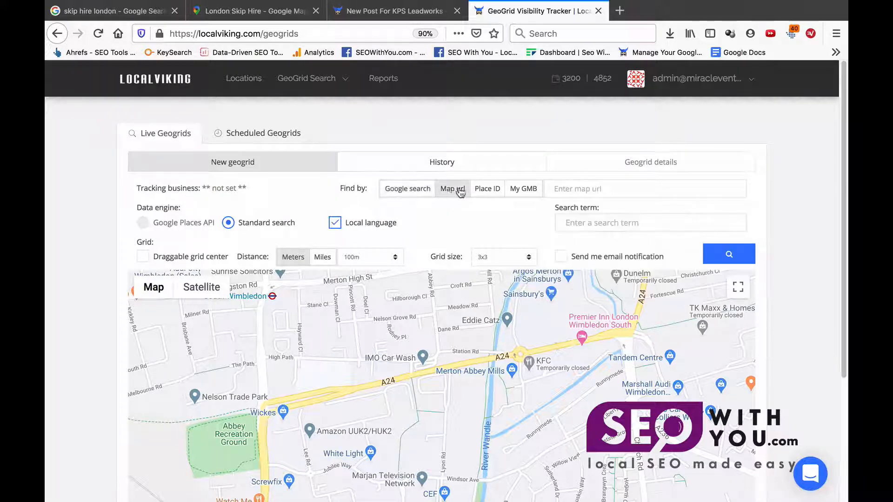
{"action": "left_click", "coordinate": [565, 192]}
{"action": "key", "text": "ctrl+v"}
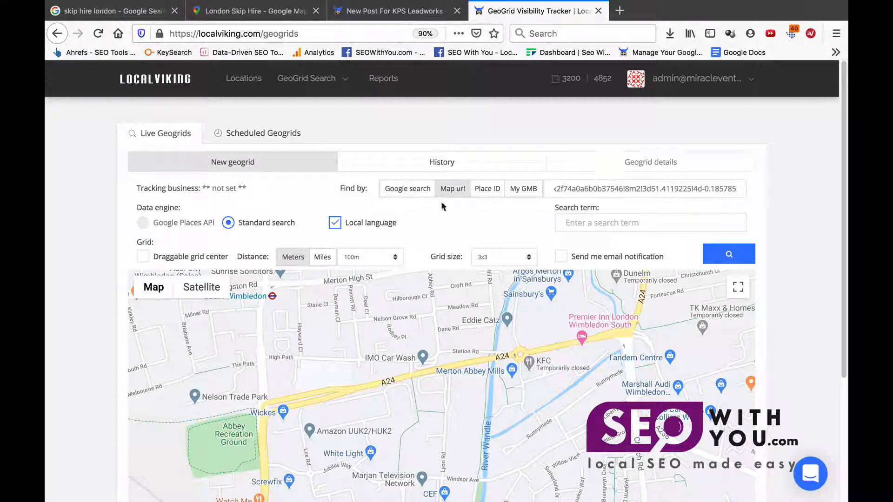
- Set the geogrid search term to "skip hire" using the saved suggestion
{"action": "left_click", "coordinate": [585, 222]}
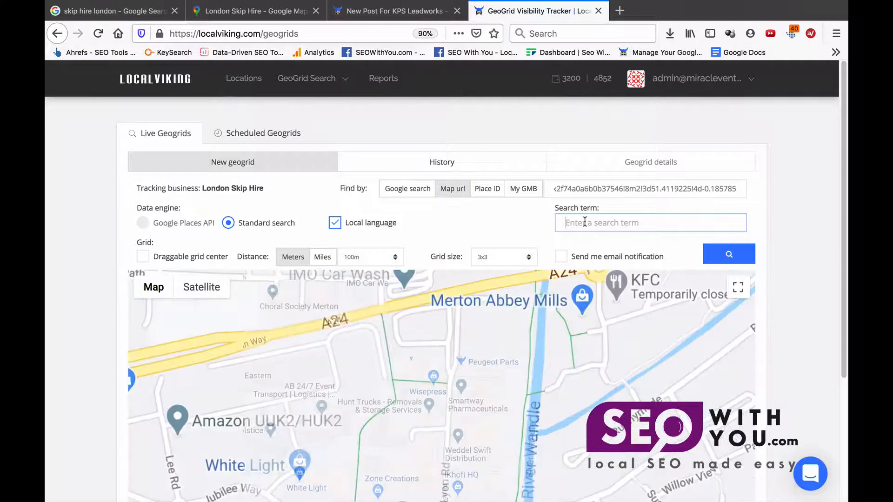
{"action": "type", "text": "sk"}
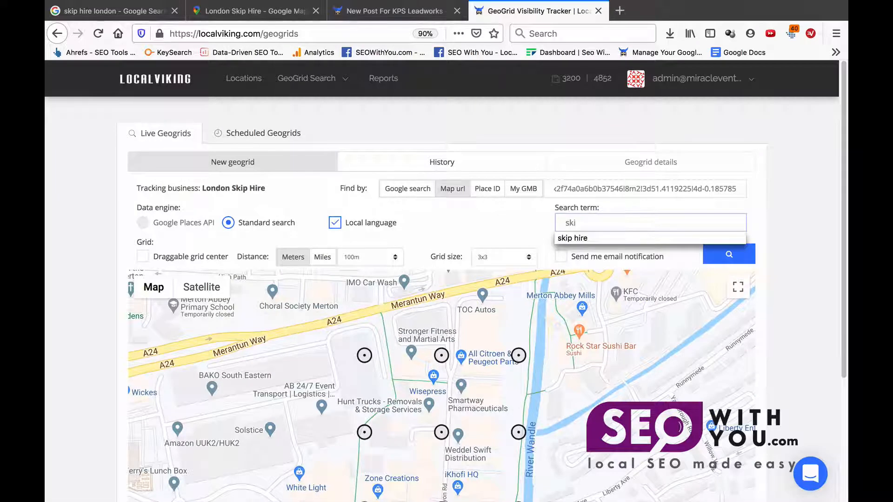
{"action": "type", "text": "i"}
{"action": "key", "text": "Down"}
{"action": "key", "text": "Return"}
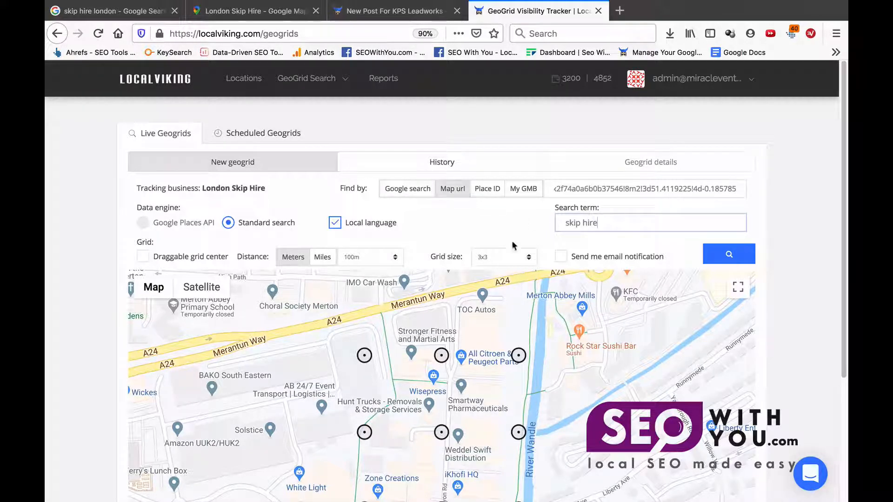
- Set the grid size to 9x9 and change the distance unit to miles
{"action": "left_click", "coordinate": [520, 256]}
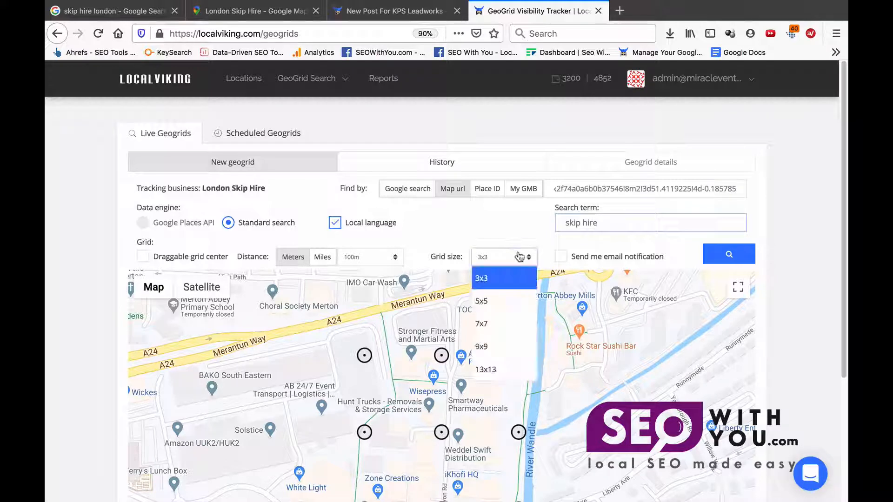
{"action": "left_click", "coordinate": [510, 343]}
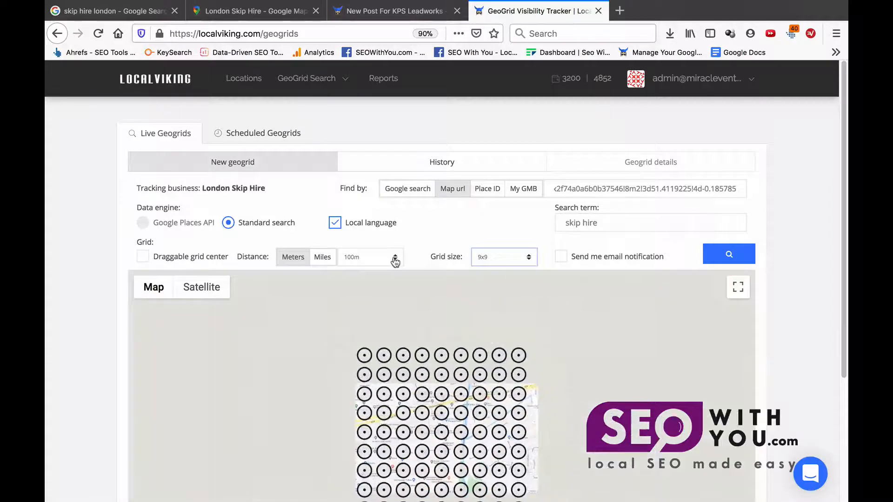
{"action": "left_click", "coordinate": [394, 258]}
{"action": "left_click", "coordinate": [320, 257]}
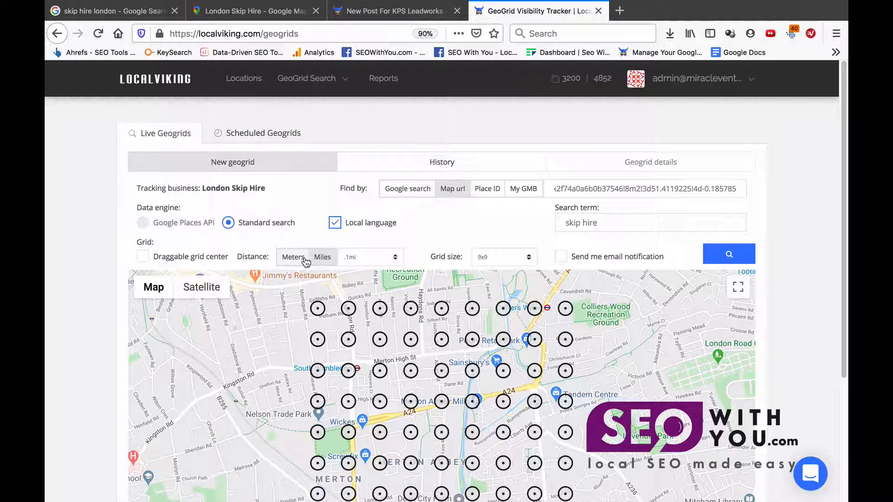
{"action": "left_click", "coordinate": [305, 259]}
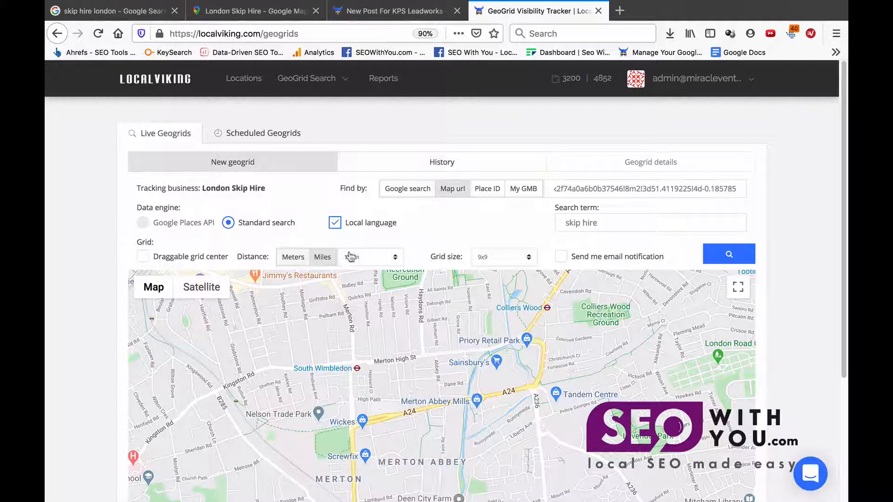
{"action": "left_click", "coordinate": [321, 258]}
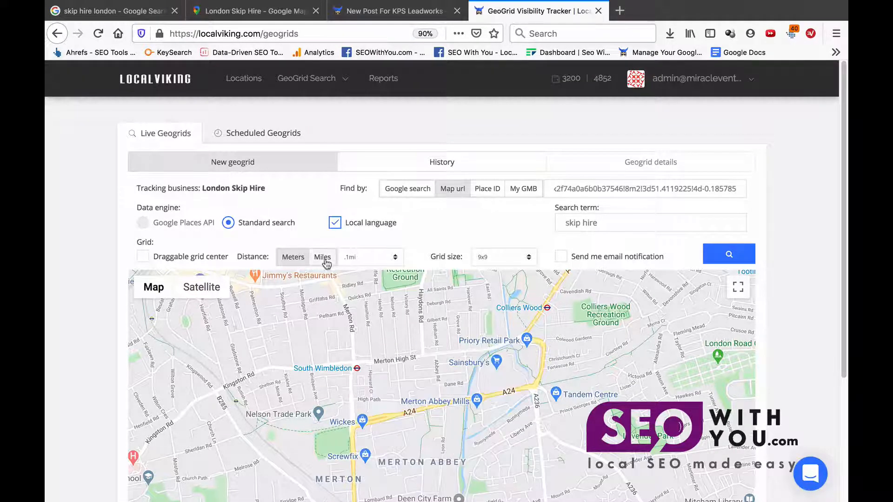
- Set the grid point distance to 10mi and the grid size to 13x13
{"action": "left_click", "coordinate": [384, 263]}
{"action": "scroll", "coordinate": [369, 344], "scroll_direction": "down", "scroll_amount": 5}
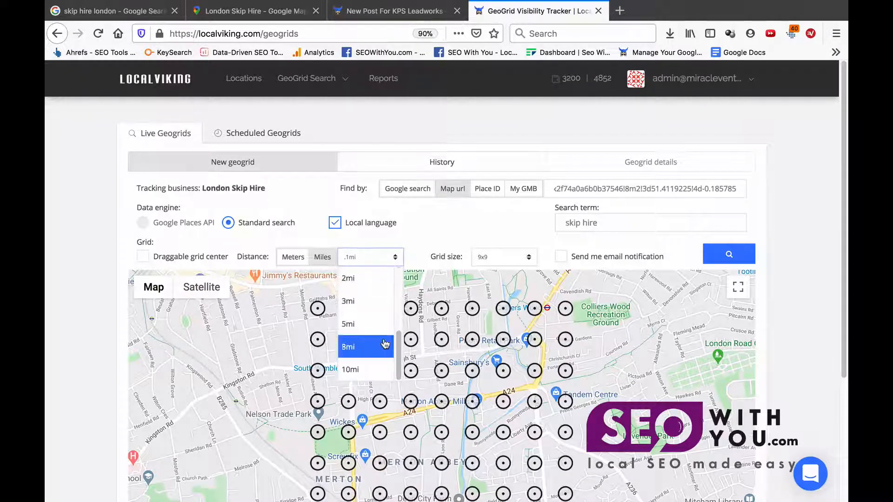
{"action": "left_click", "coordinate": [375, 370]}
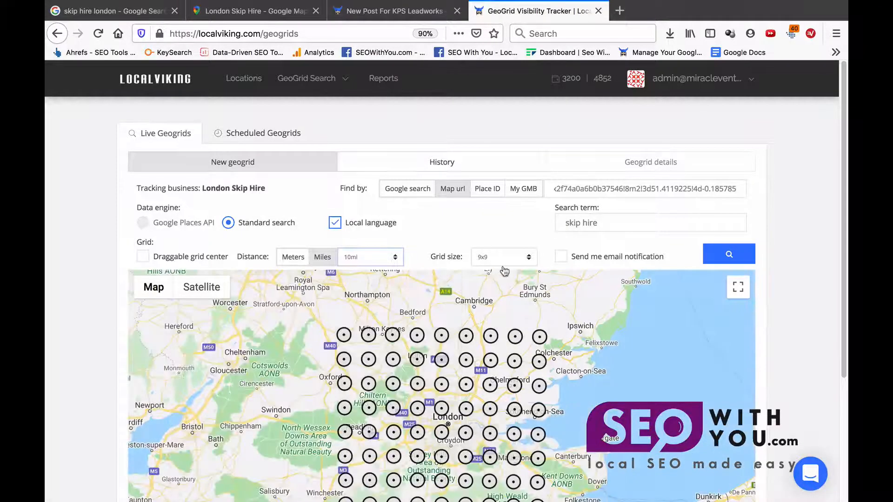
{"action": "left_click", "coordinate": [504, 258]}
{"action": "left_click", "coordinate": [485, 366]}
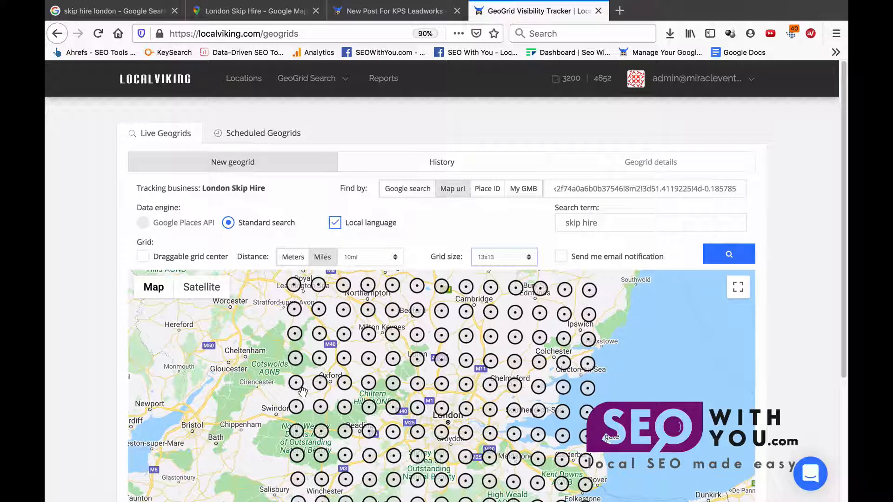
- Set the grid point distance to .5mi and the grid size to 7x7
{"action": "left_click", "coordinate": [395, 259]}
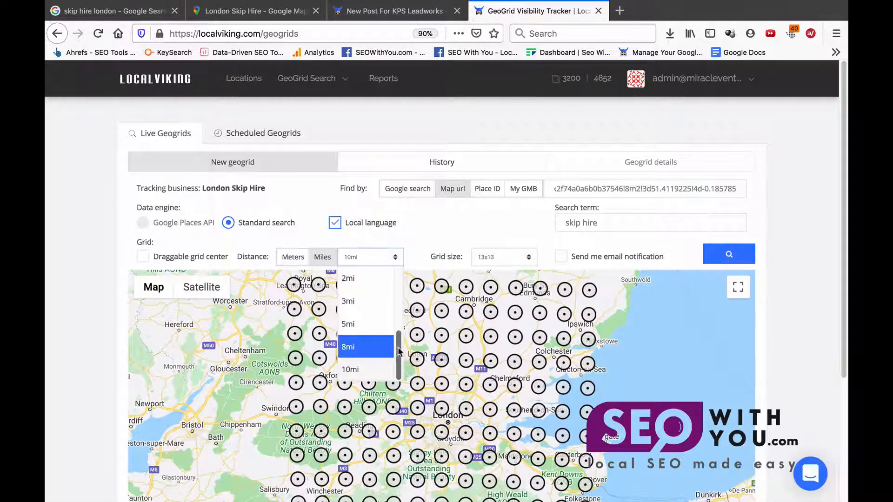
{"action": "left_click_drag", "start_coordinate": [399, 352], "coordinate": [397, 308]}
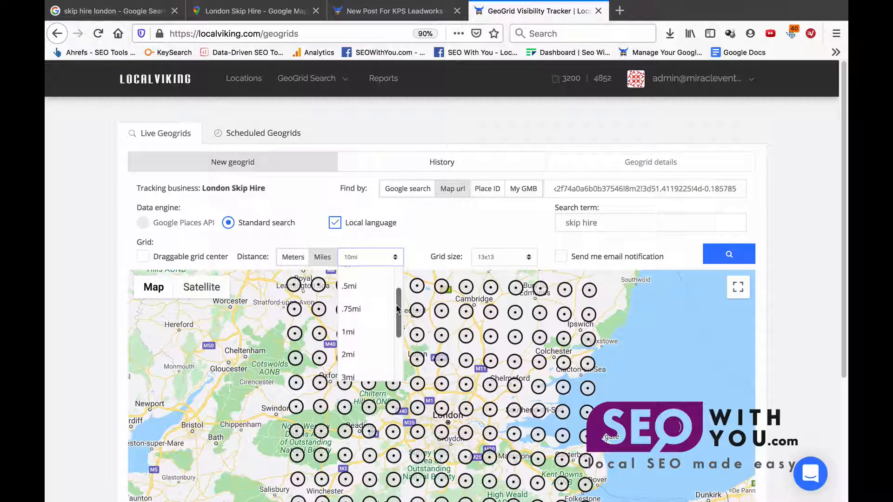
{"action": "left_click", "coordinate": [375, 291]}
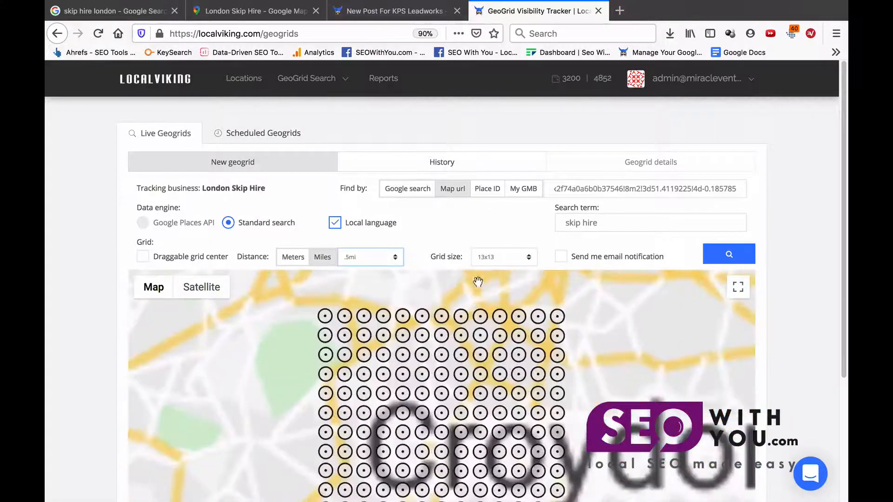
{"action": "left_click", "coordinate": [507, 257]}
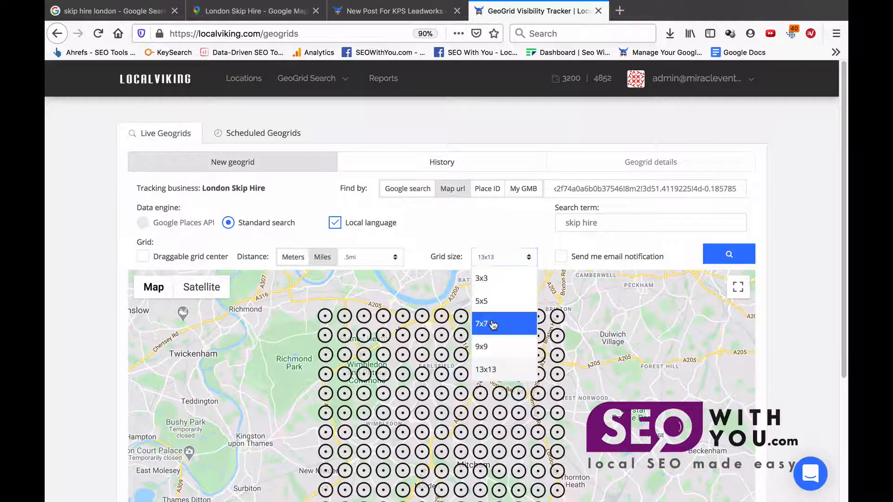
{"action": "left_click", "coordinate": [493, 325]}
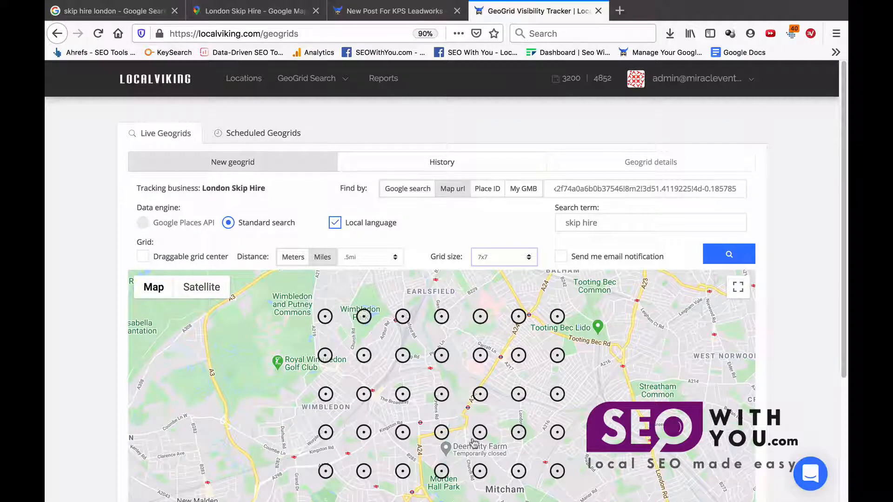
- Run the GeoGrid search for London Skip Hire and display the finished report
{"action": "left_click", "coordinate": [724, 259]}
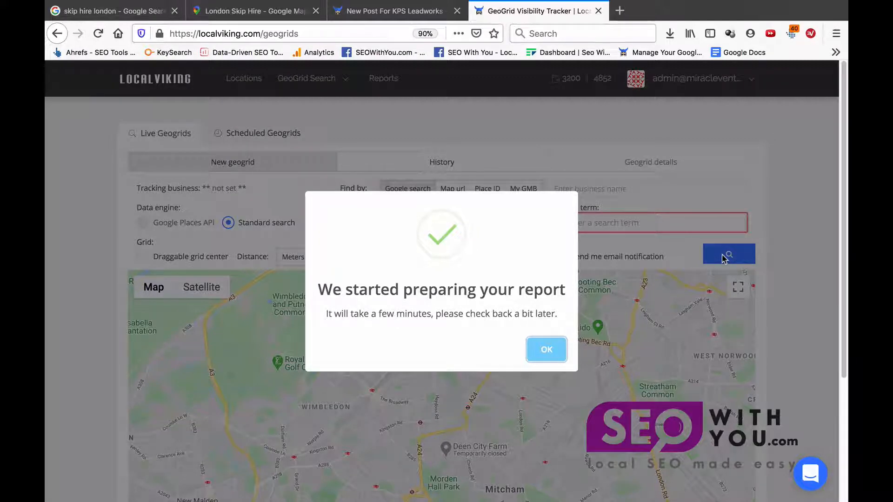
{"action": "left_click", "coordinate": [547, 348]}
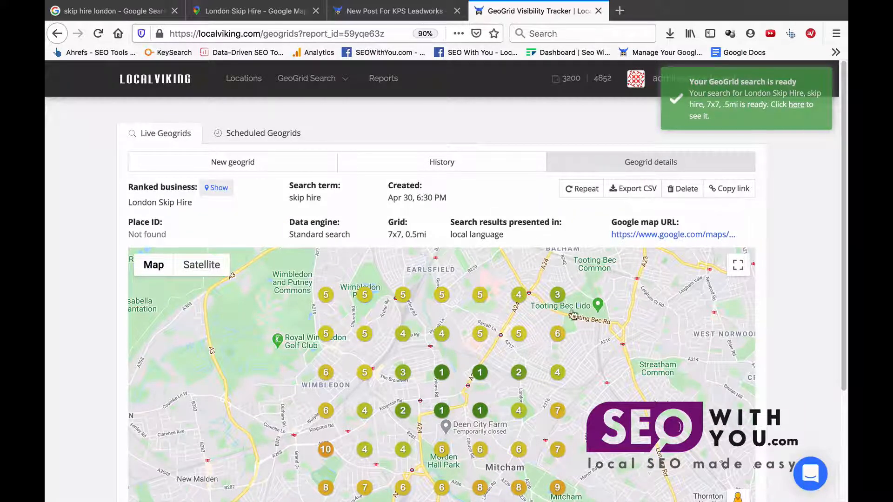
- Examine the ranked businesses for the grid point in the second row, third column of the report map
{"action": "scroll", "coordinate": [606, 300], "scroll_direction": "down", "scroll_amount": 3}
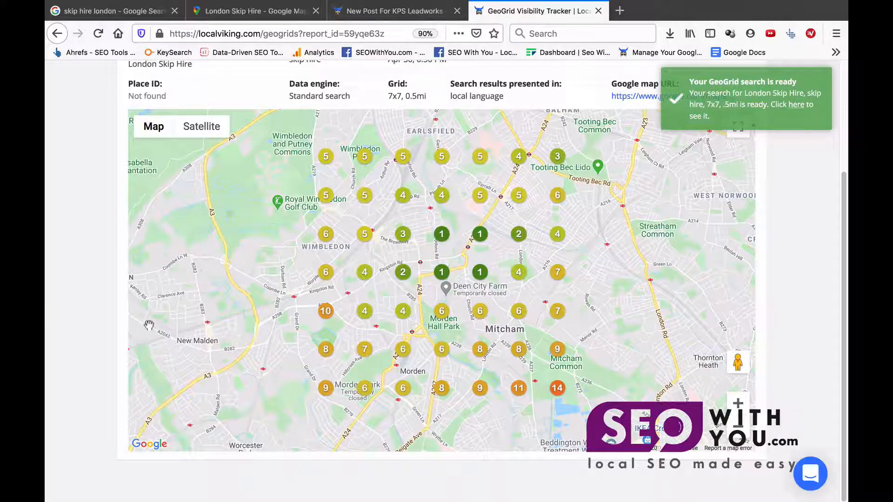
{"action": "left_click", "coordinate": [403, 198]}
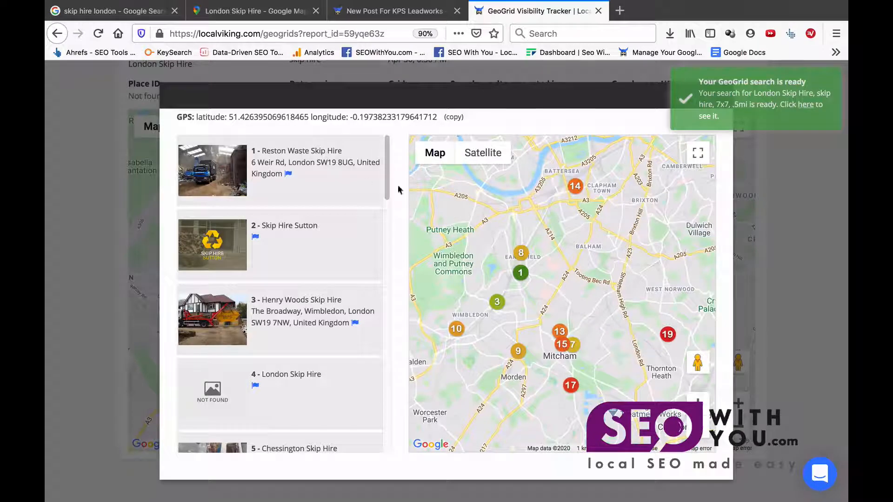
{"action": "scroll", "coordinate": [388, 190], "scroll_direction": "down", "scroll_amount": 3}
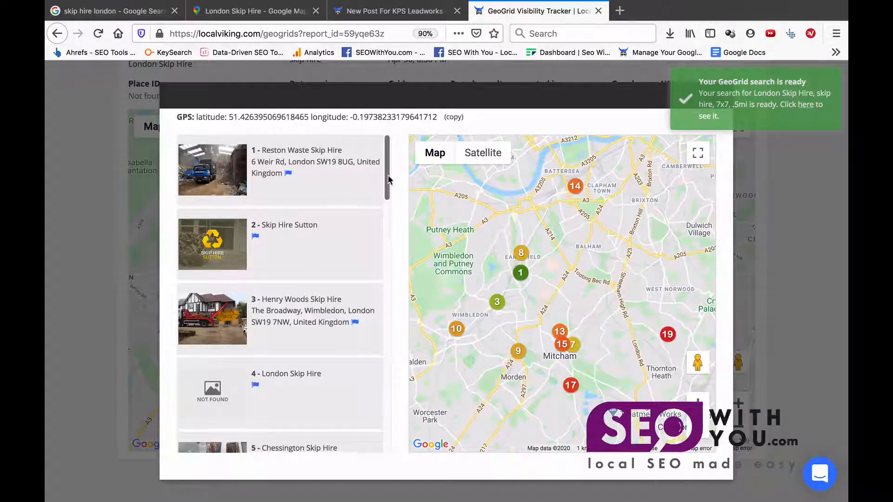
{"action": "scroll", "coordinate": [388, 190], "scroll_direction": "up", "scroll_amount": 3}
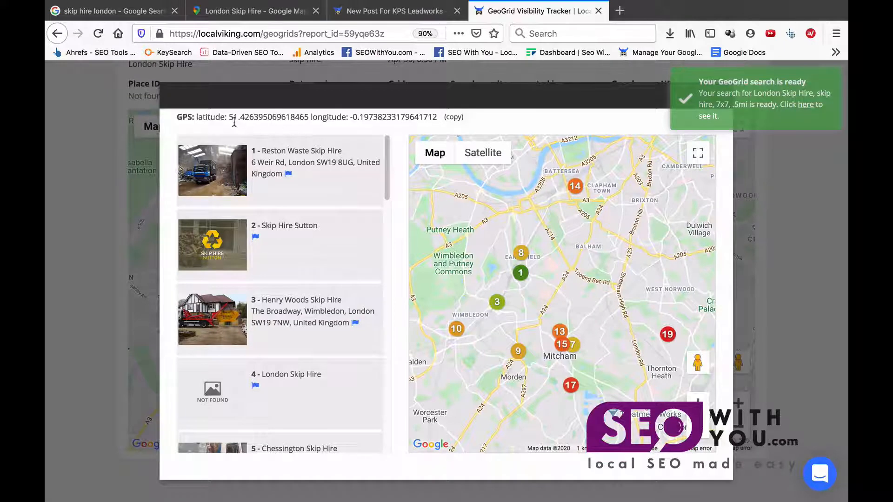
- Check the GPS coordinates of the open grid point, and of the point in the fourth row, sixth column of the report map
{"action": "left_click_drag", "start_coordinate": [181, 120], "coordinate": [215, 119]}
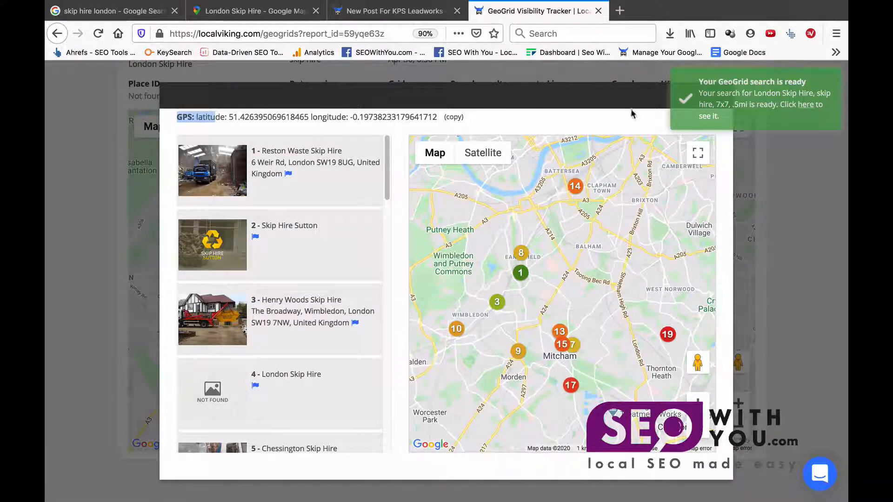
{"action": "left_click", "coordinate": [793, 142]}
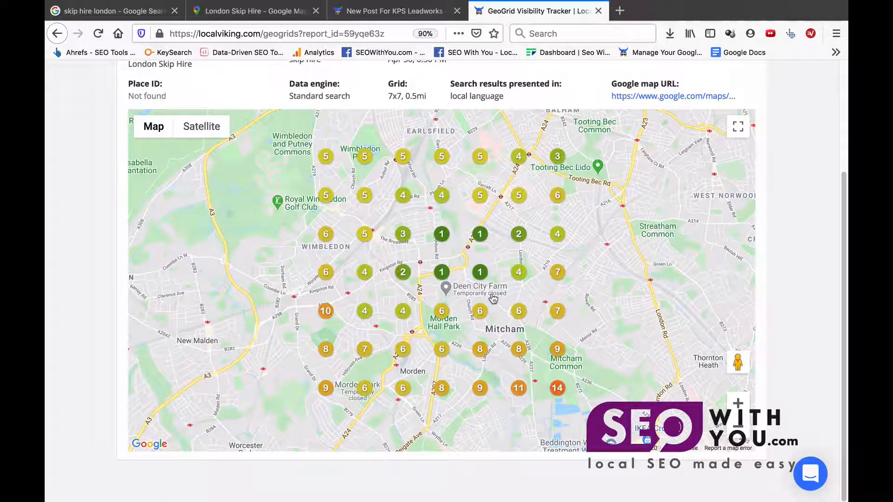
{"action": "left_click", "coordinate": [519, 275]}
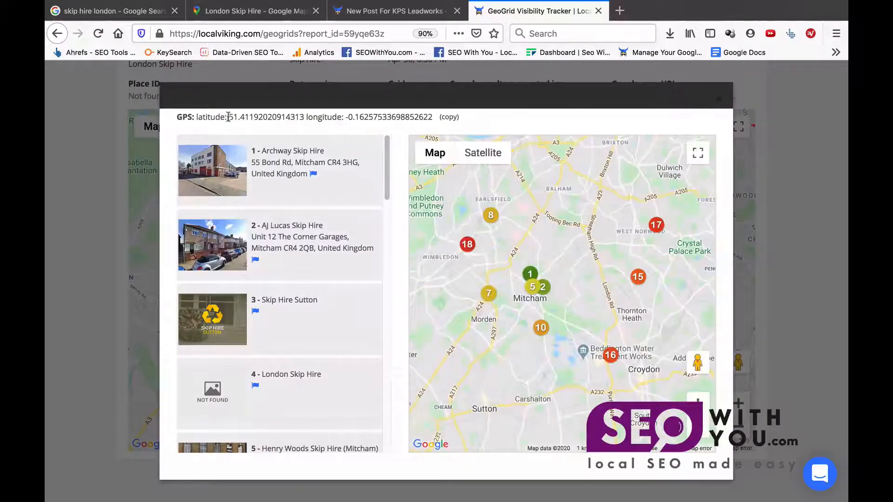
{"action": "left_click_drag", "start_coordinate": [226, 118], "coordinate": [277, 117]}
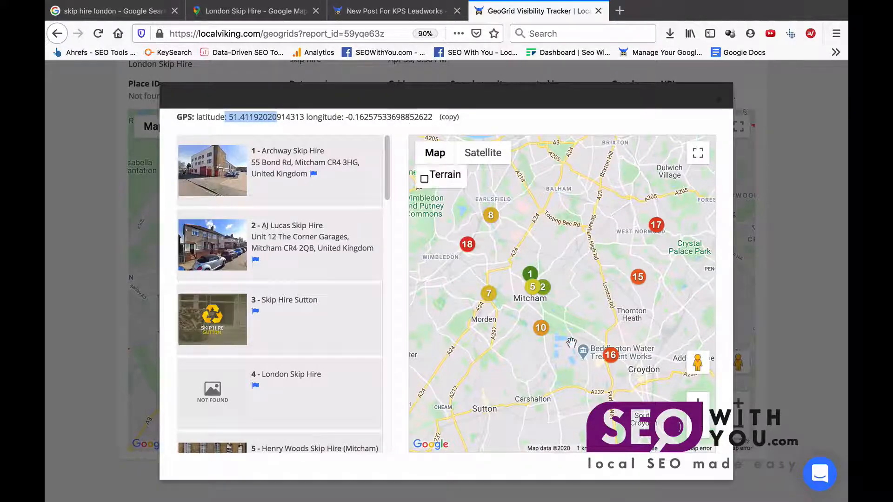
{"action": "left_click", "coordinate": [798, 305]}
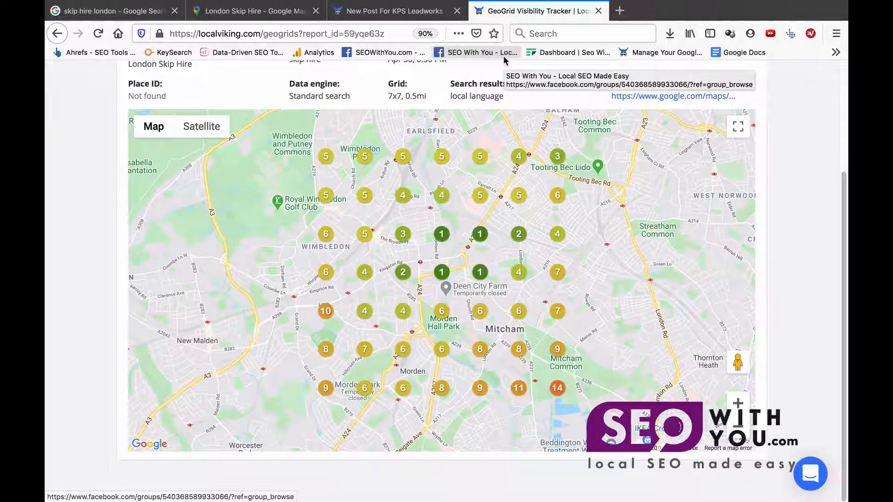
- In the new KPS Leadworks post, write the summary "blah blah blah" followed by a blank line and the previous post SERP URL placeholder
{"action": "left_click", "coordinate": [409, 18]}
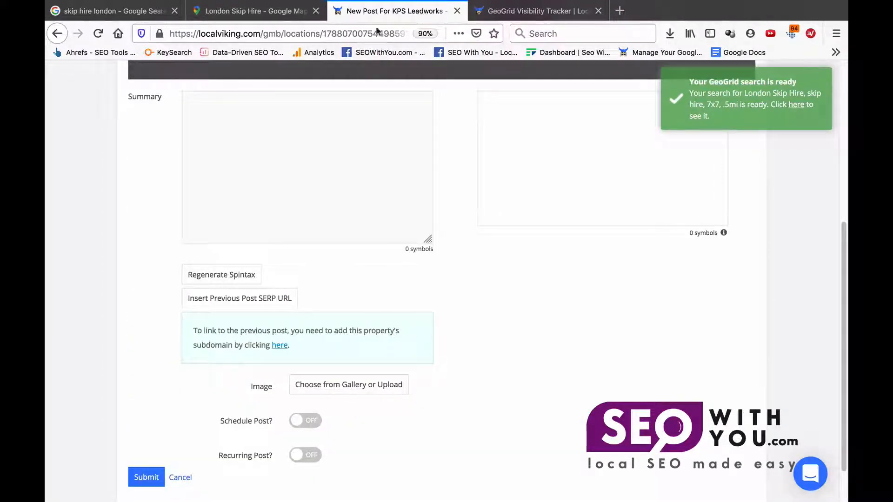
{"action": "left_click", "coordinate": [241, 134]}
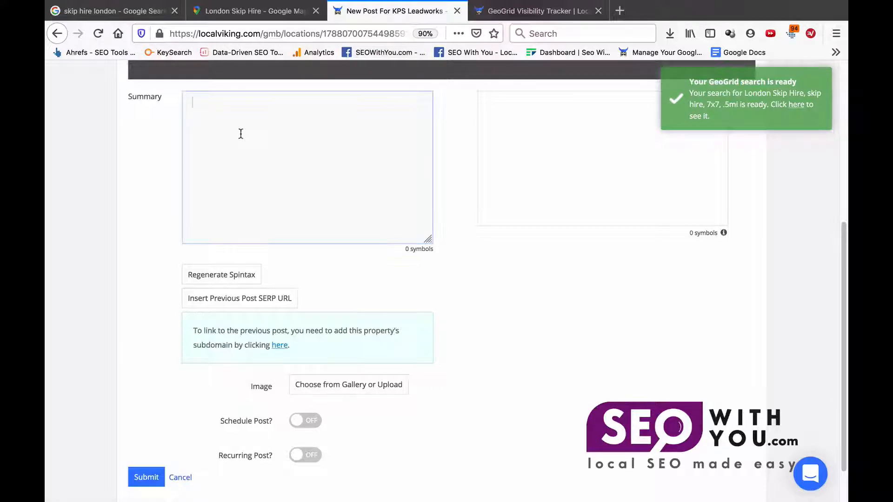
{"action": "type", "text": "blah"}
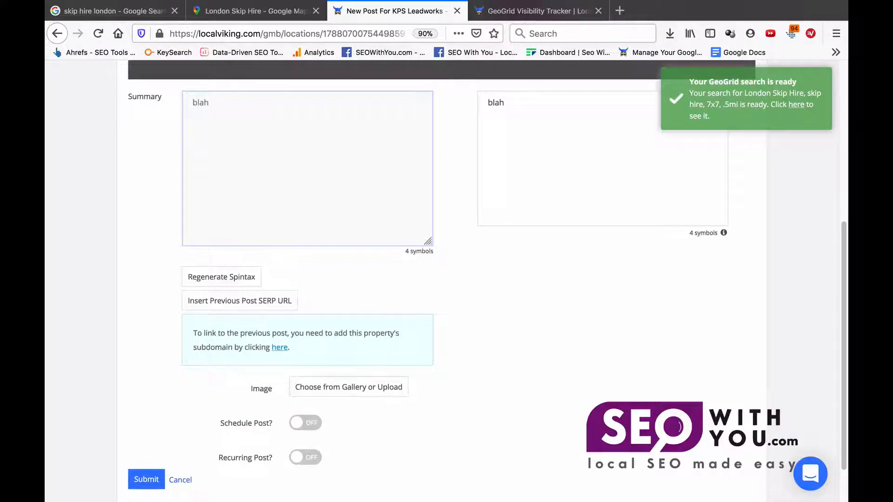
{"action": "type", "text": " blah blah"}
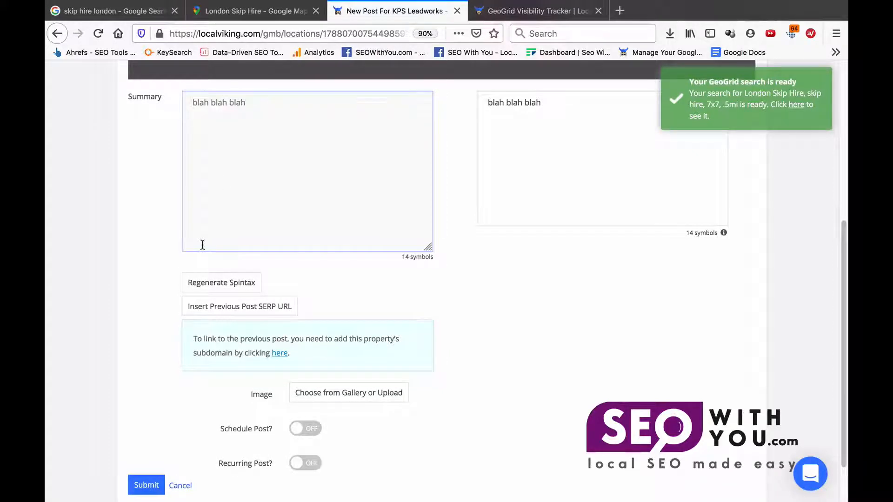
{"action": "left_click", "coordinate": [227, 313]}
{"action": "left_click", "coordinate": [193, 114]}
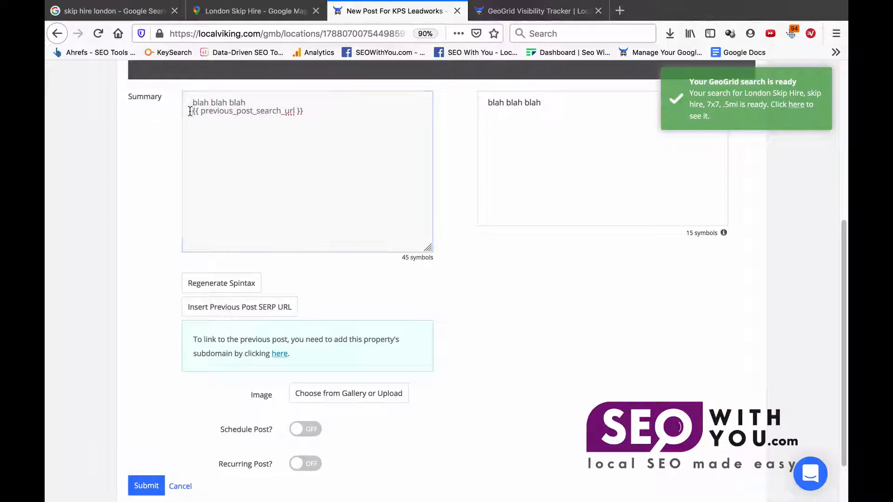
{"action": "key", "text": "Return"}
{"action": "key", "text": "Return"}
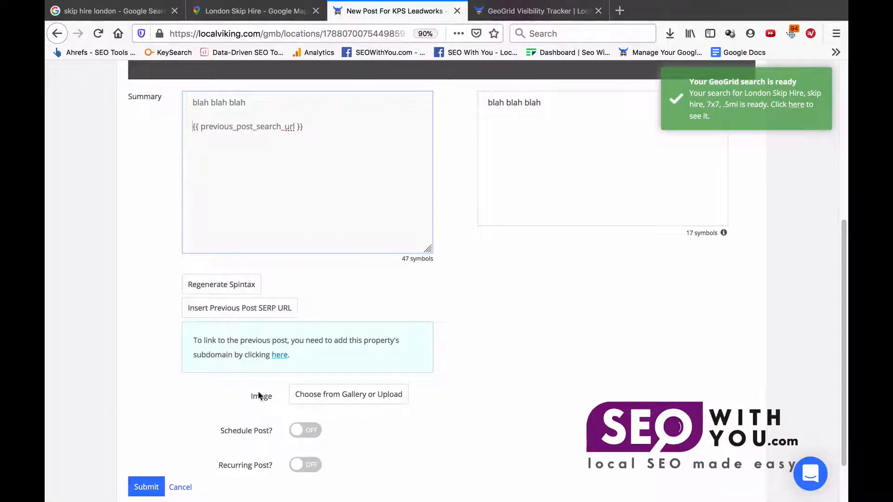
{"action": "left_click", "coordinate": [302, 431]}
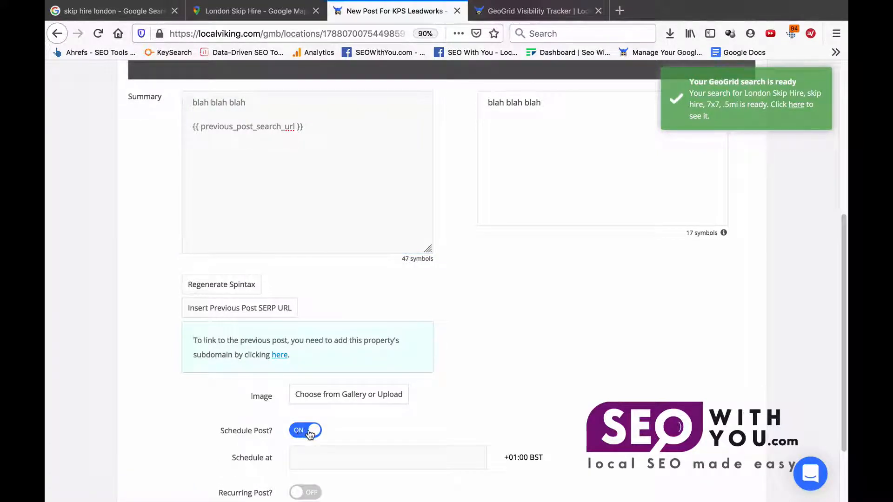
{"action": "left_click", "coordinate": [321, 468]}
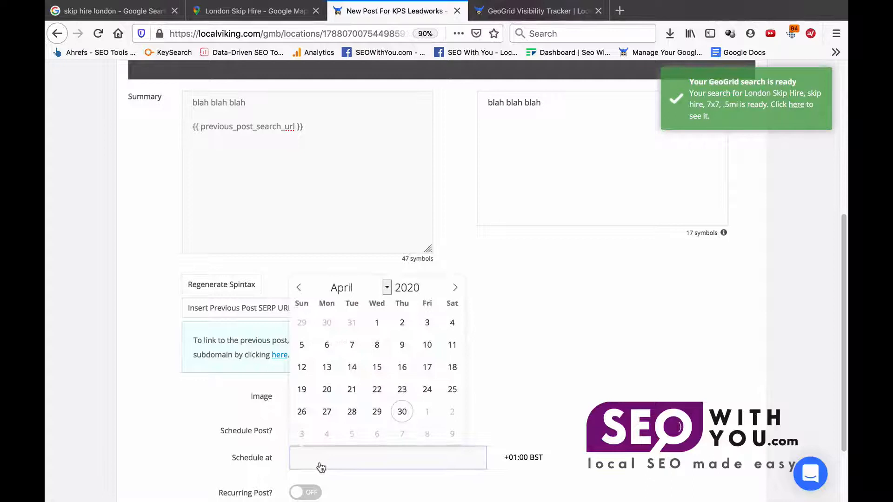
{"action": "left_click", "coordinate": [524, 373]}
{"action": "left_click", "coordinate": [317, 435]}
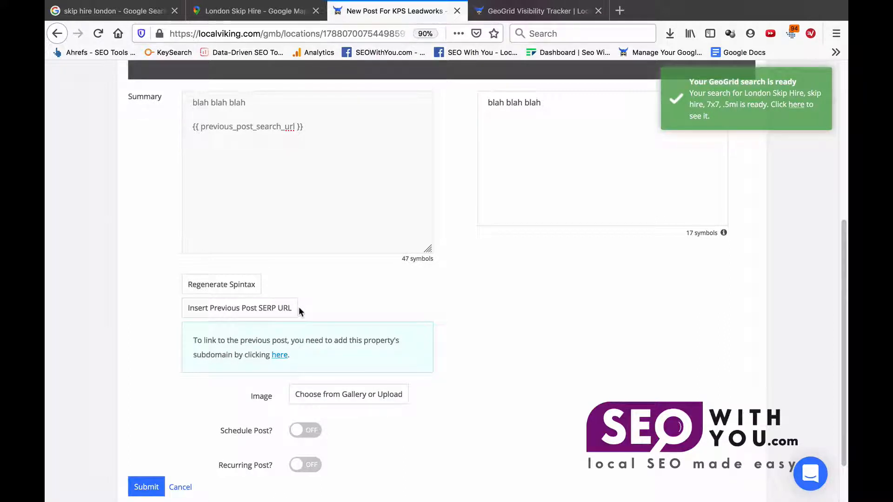
- Examine the streets and businesses around the grid point in the fourth row, sixth column of the GeoGrid report map
{"action": "left_click", "coordinate": [535, 13]}
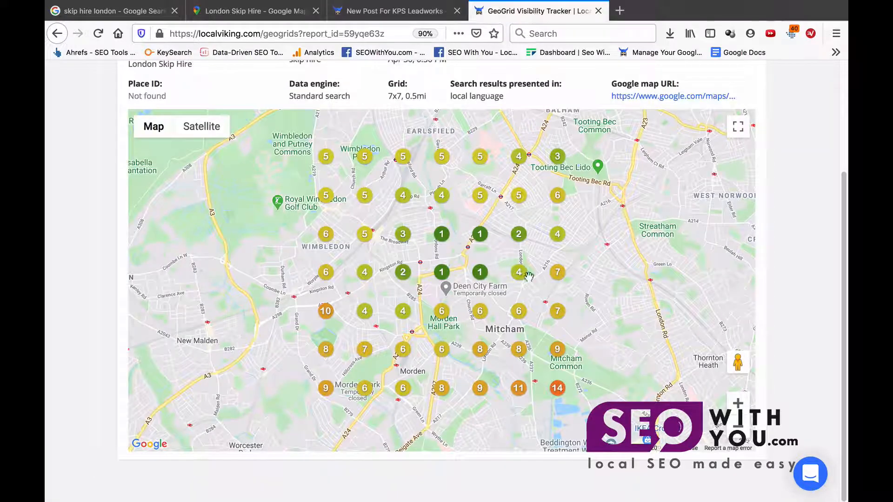
{"action": "scroll", "coordinate": [526, 280], "scroll_direction": "up", "scroll_amount": 2}
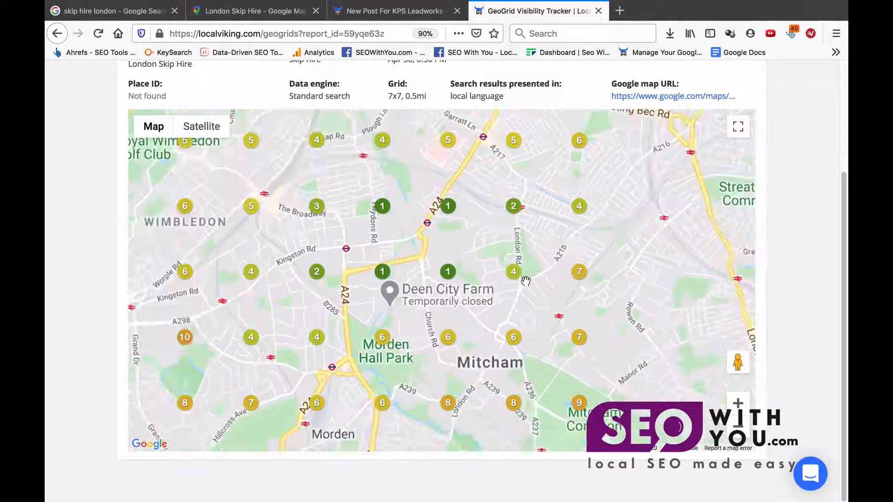
{"action": "scroll", "coordinate": [525, 281], "scroll_direction": "up", "scroll_amount": 2}
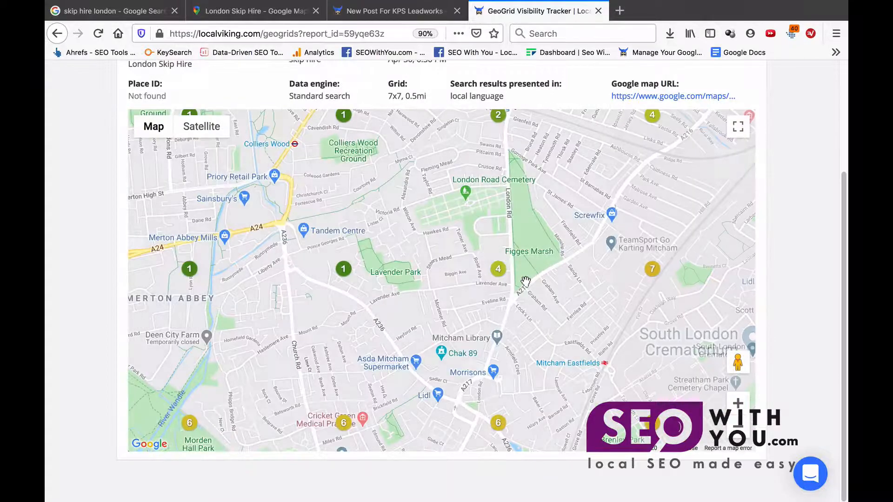
{"action": "scroll", "coordinate": [525, 281], "scroll_direction": "up", "scroll_amount": 2}
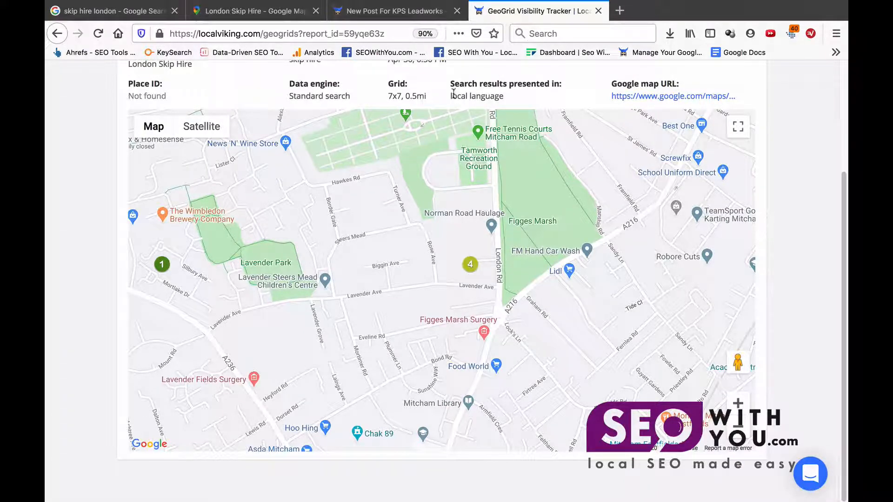
- Upload the desktop screenshot ending in 12.57.45 as the image for the new KPS Leadworks post
{"action": "left_click", "coordinate": [424, 13]}
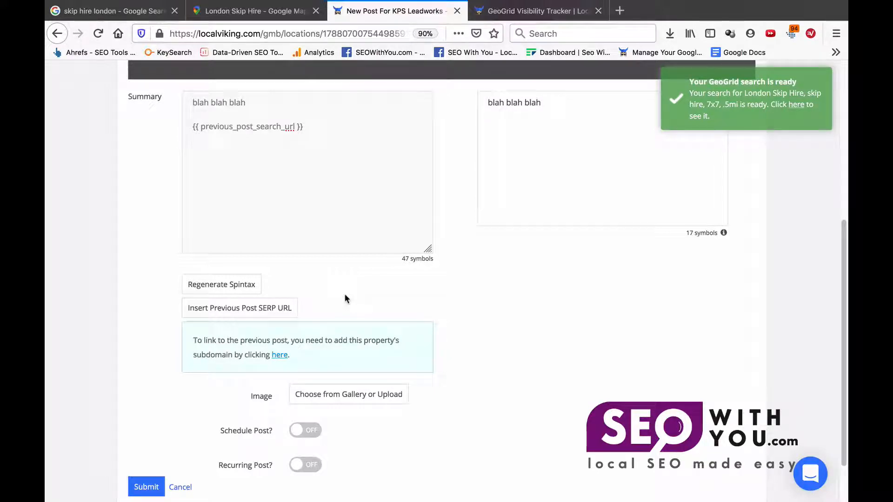
{"action": "left_click", "coordinate": [356, 395]}
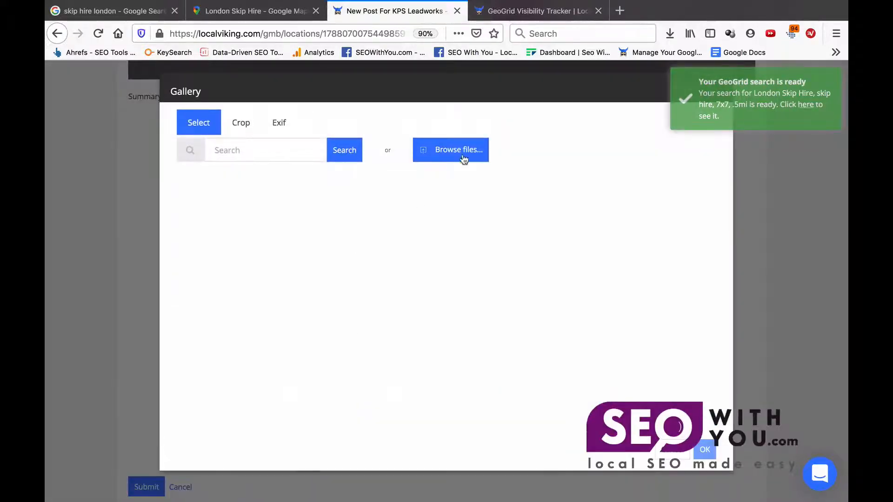
{"action": "left_click", "coordinate": [442, 151]}
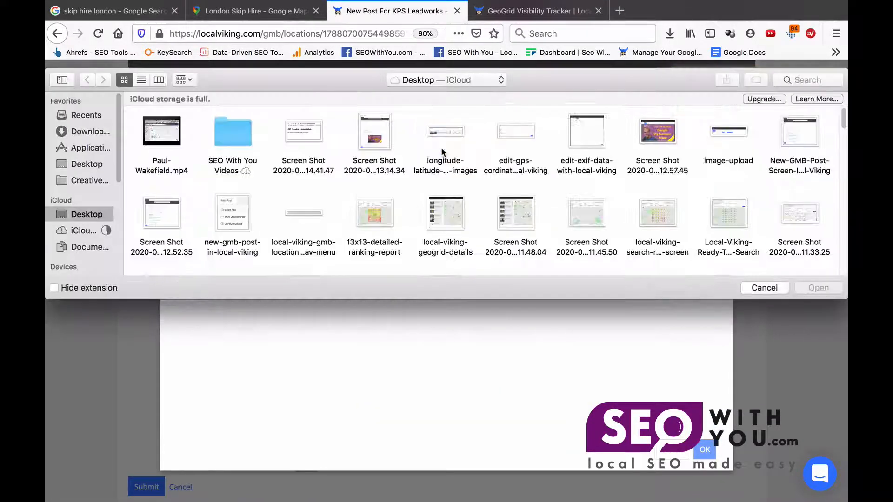
{"action": "double_click", "coordinate": [657, 132]}
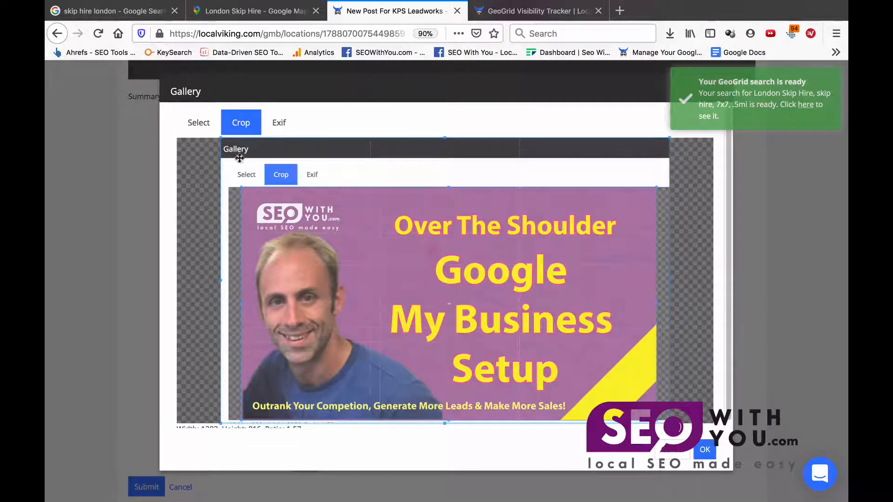
- Set the uploaded image's metadata to Edit Exif, fill it with the recommended EXIF values, and review the editable fields
{"action": "left_click", "coordinate": [283, 125]}
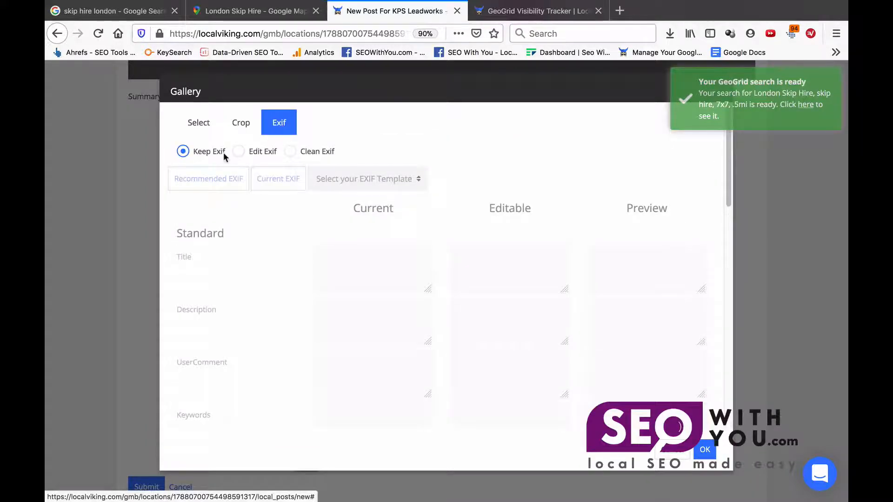
{"action": "left_click", "coordinate": [241, 151]}
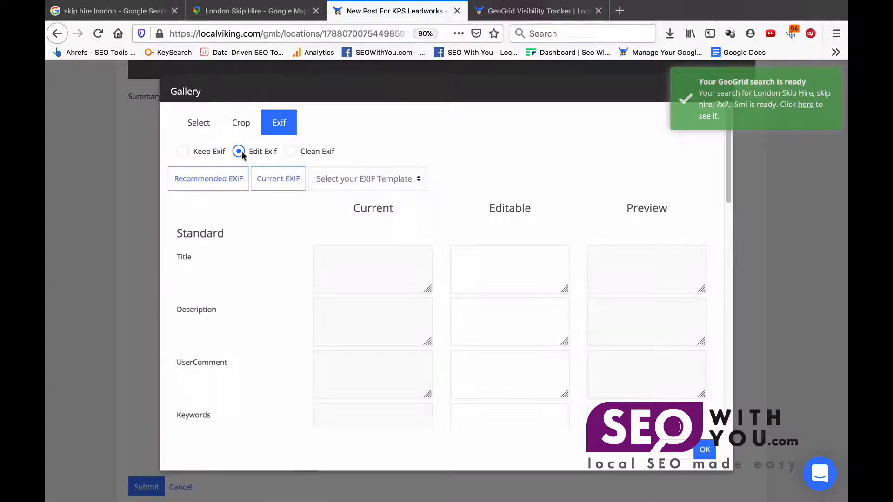
{"action": "left_click", "coordinate": [222, 181]}
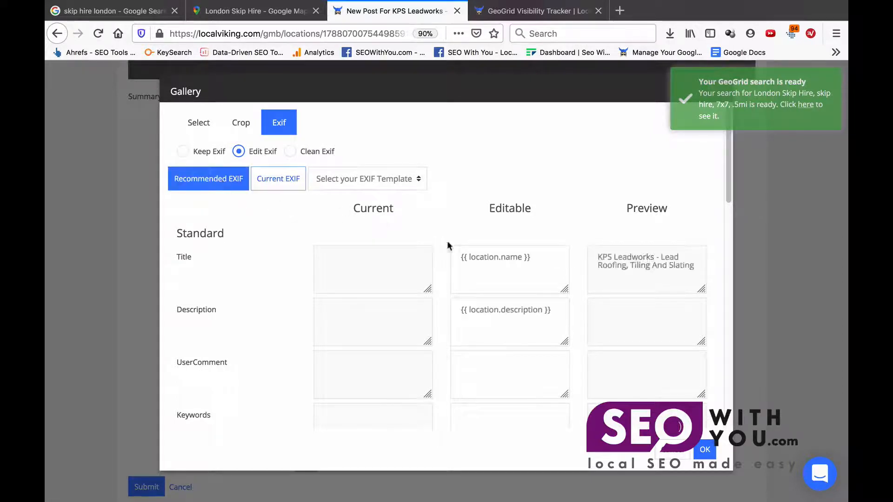
{"action": "scroll", "coordinate": [457, 339], "scroll_direction": "down", "scroll_amount": 6}
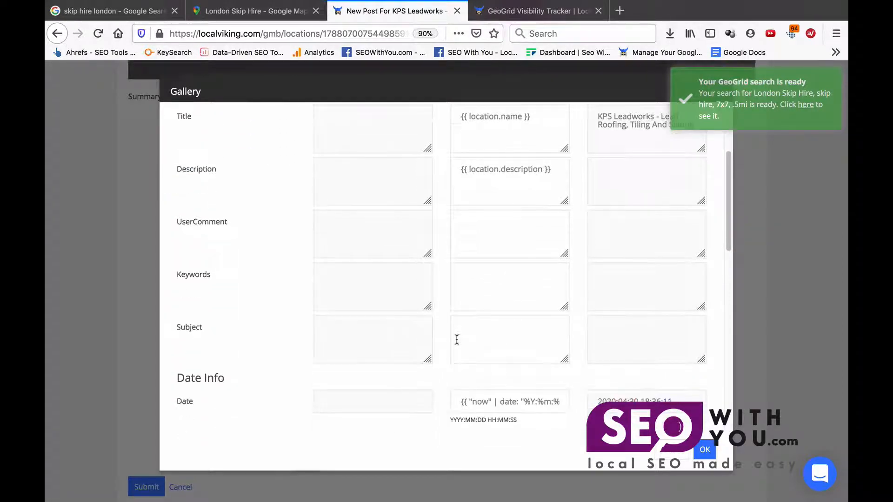
{"action": "scroll", "coordinate": [506, 251], "scroll_direction": "up", "scroll_amount": 4}
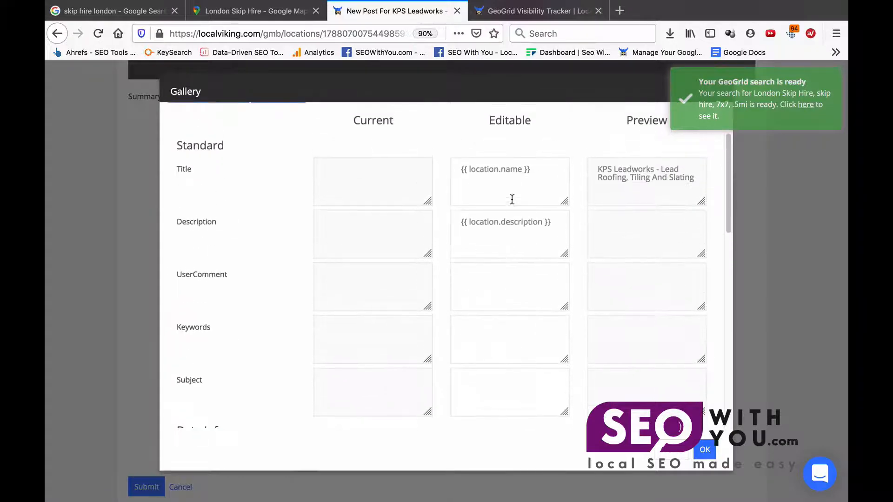
{"action": "scroll", "coordinate": [503, 232], "scroll_direction": "down", "scroll_amount": 1}
{"action": "scroll", "coordinate": [485, 264], "scroll_direction": "down", "scroll_amount": 1}
{"action": "scroll", "coordinate": [486, 264], "scroll_direction": "up", "scroll_amount": 1}
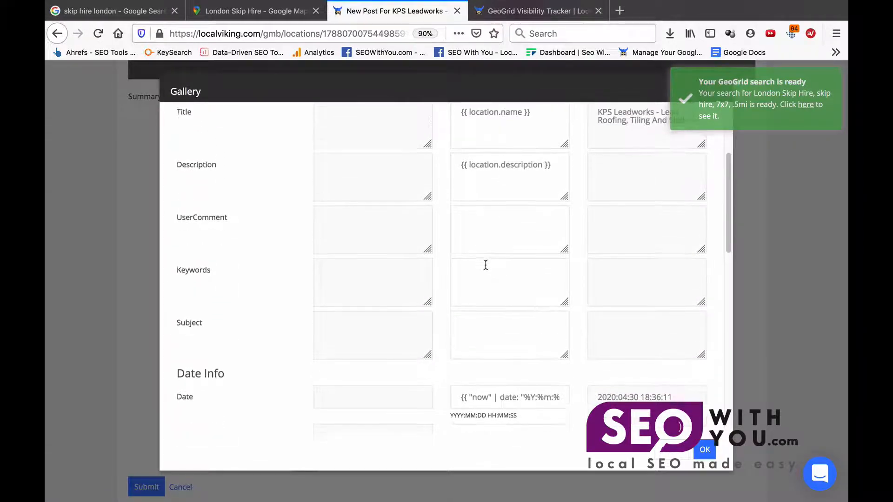
{"action": "scroll", "coordinate": [486, 264], "scroll_direction": "down", "scroll_amount": 1}
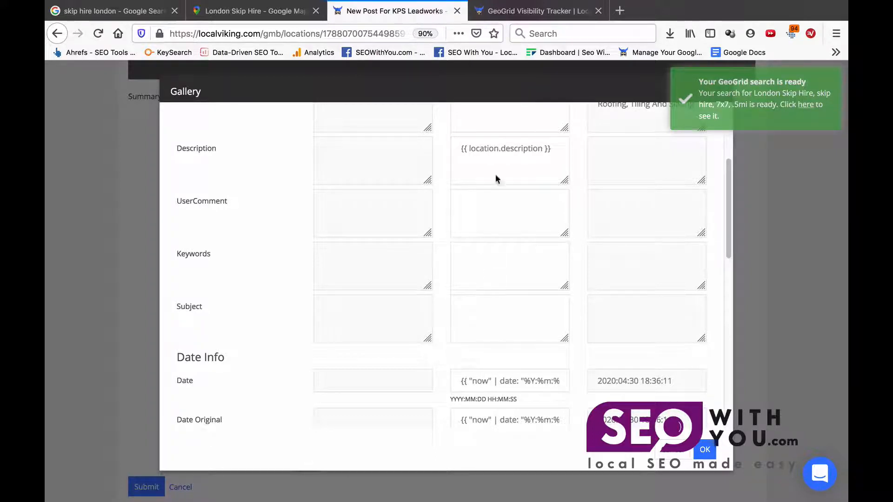
- Return to the GeoGrid report map, and open google.co.uk in a new browser tab
{"action": "left_click", "coordinate": [538, 19]}
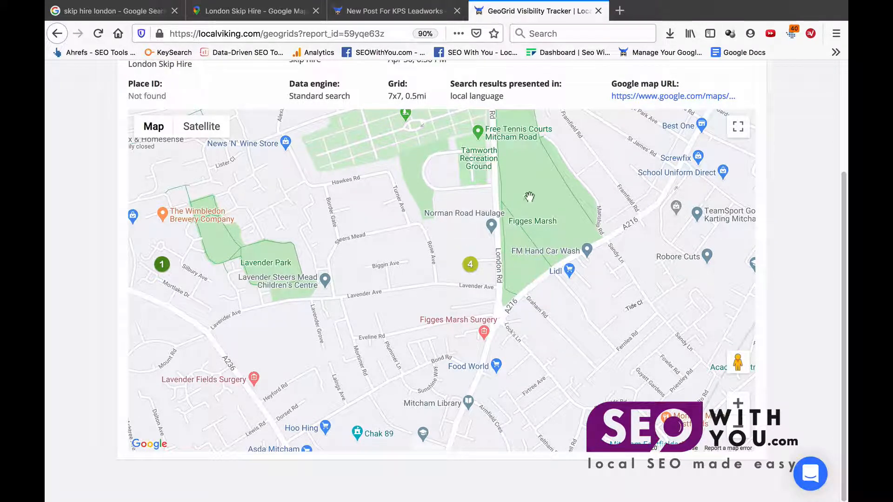
{"action": "left_click", "coordinate": [619, 10]}
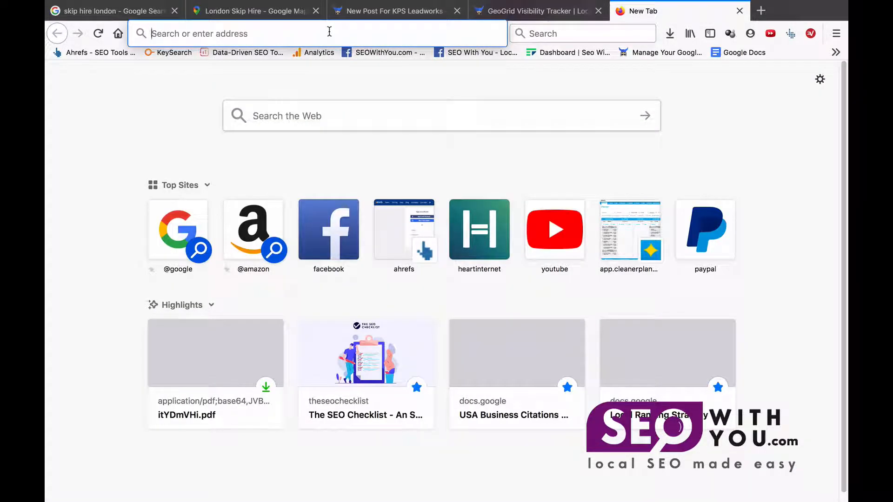
{"action": "type", "text": "goog"}
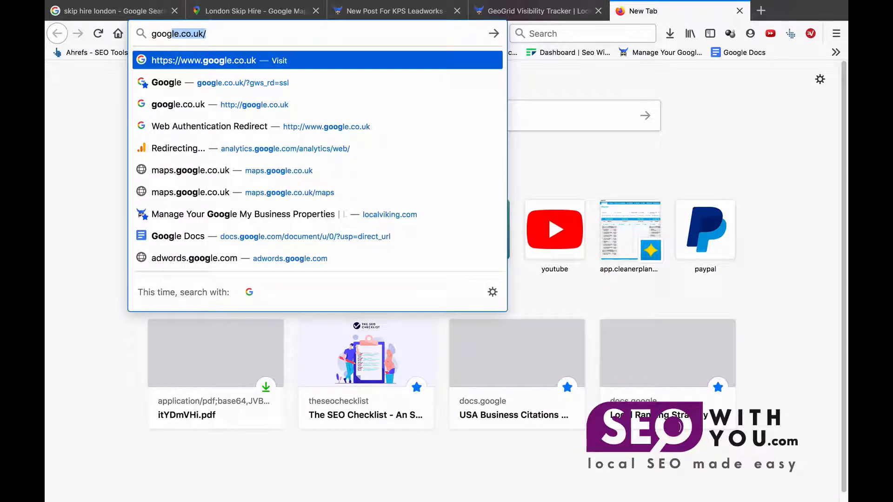
{"action": "key", "text": "Return"}
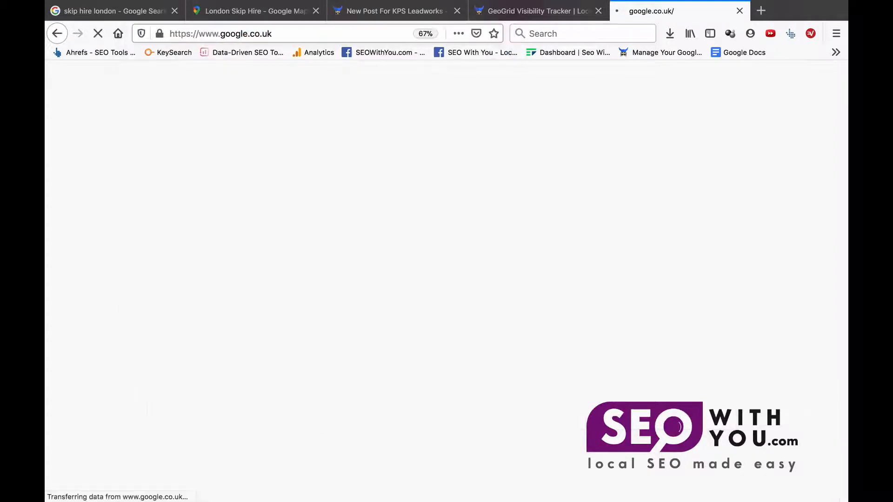
- Search Google for "norman road haulage london" and select the postcode in the business's address, returning to the GeoGrid map
{"action": "left_click", "coordinate": [534, 11]}
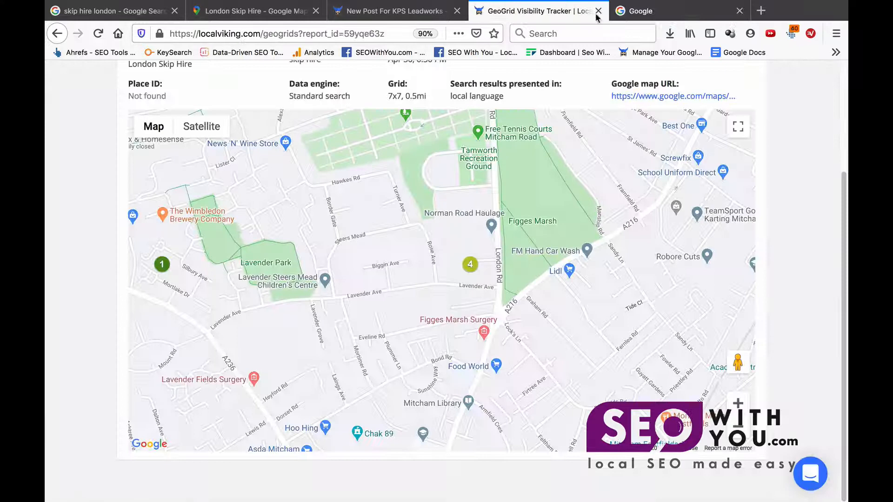
{"action": "left_click", "coordinate": [654, 14]}
{"action": "type", "text": "n"}
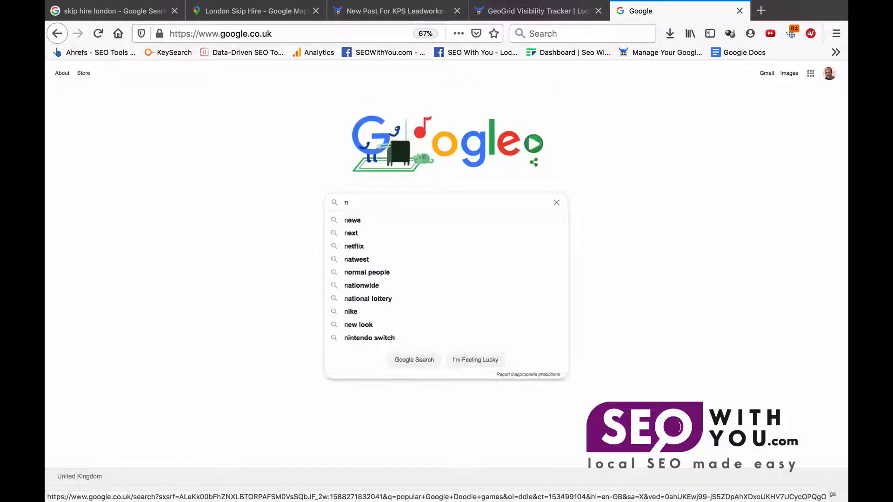
{"action": "type", "text": "orman roa"}
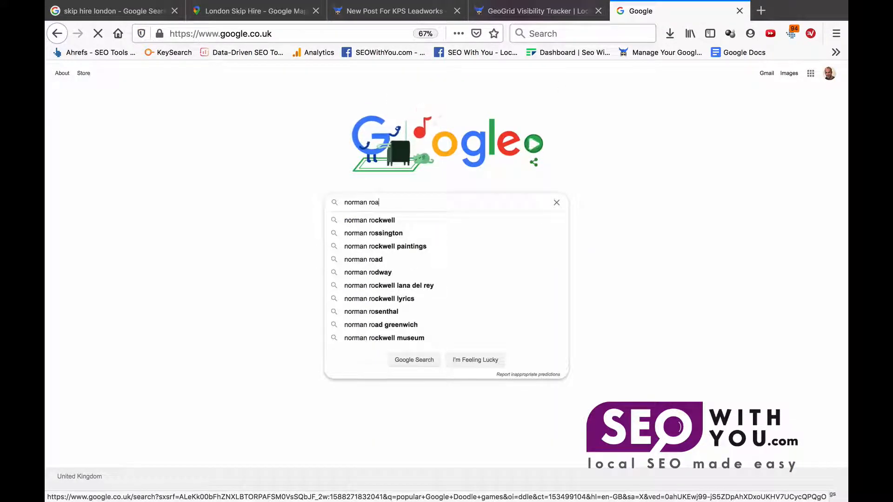
{"action": "type", "text": "d haulage "}
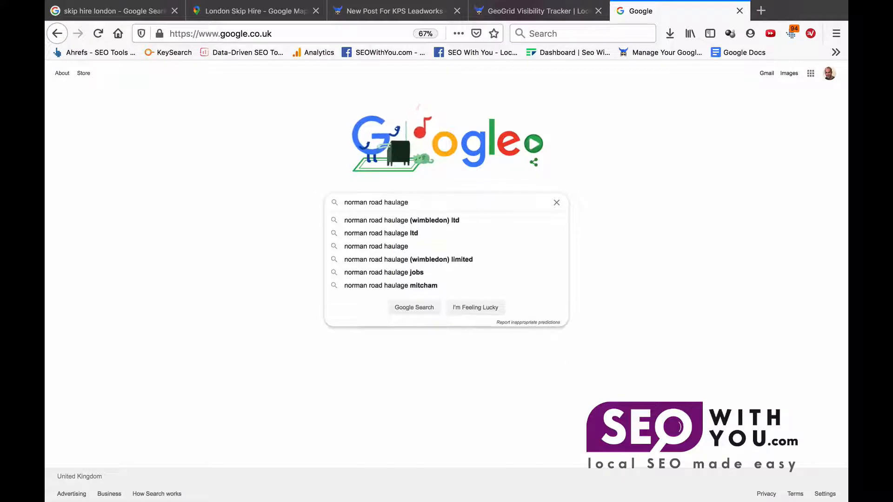
{"action": "type", "text": "london"}
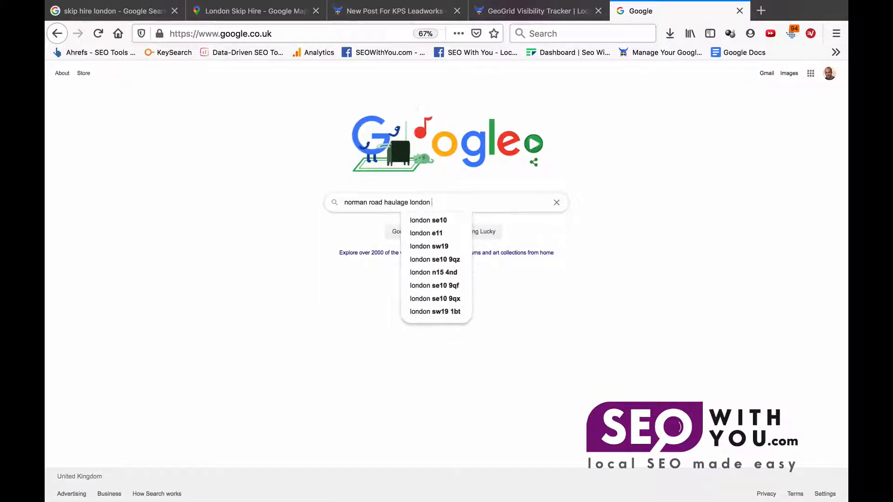
{"action": "key", "text": "Return"}
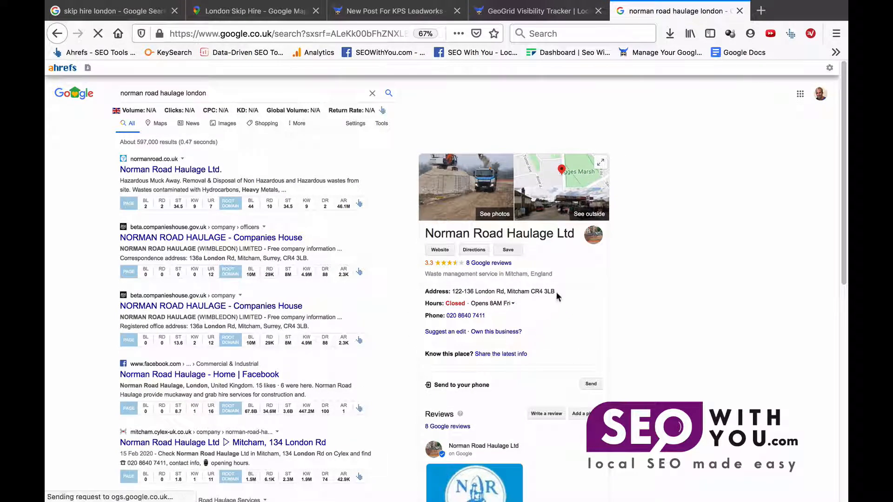
{"action": "left_click_drag", "start_coordinate": [556, 296], "coordinate": [529, 290]}
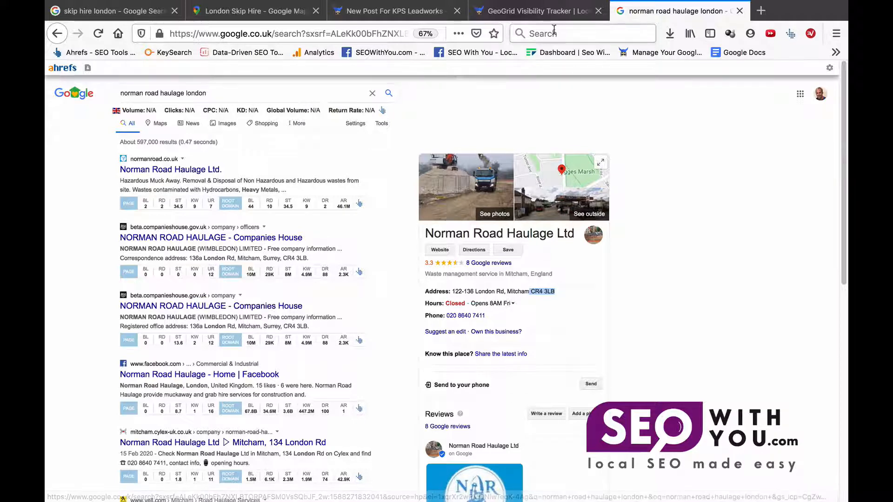
{"action": "left_click", "coordinate": [552, 13]}
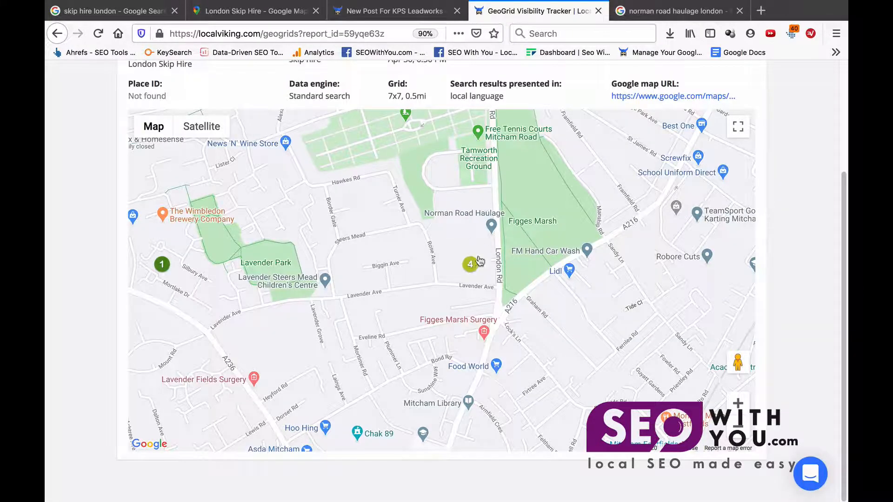
- In the KPS Leadworks post image's EXIF metadata, review the Advanced fields and clear the Software value
{"action": "left_click", "coordinate": [417, 17]}
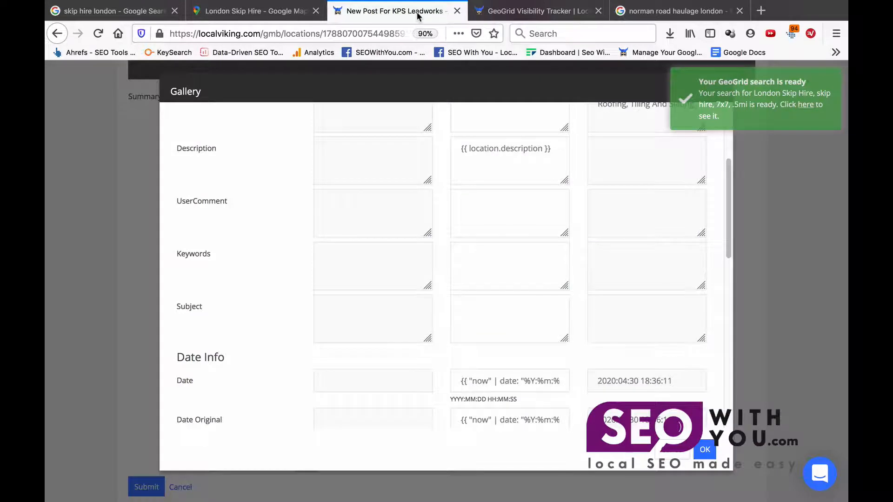
{"action": "scroll", "coordinate": [480, 258], "scroll_direction": "down", "scroll_amount": 6}
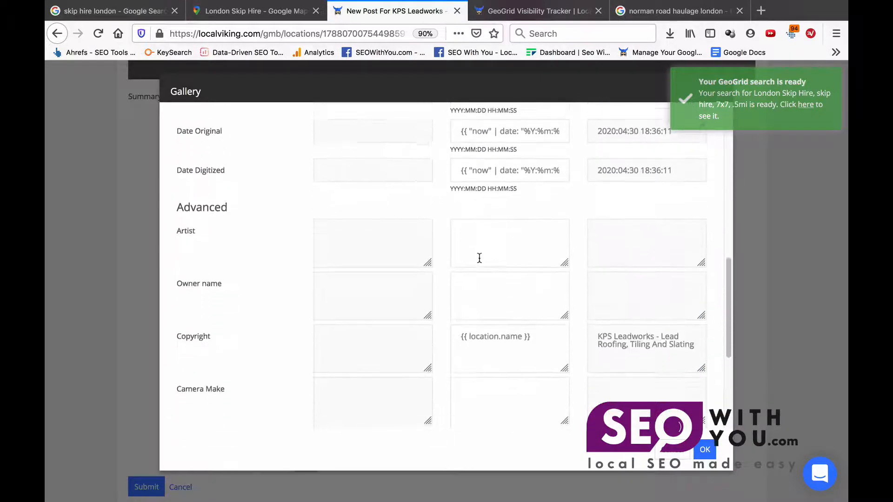
{"action": "scroll", "coordinate": [479, 258], "scroll_direction": "down", "scroll_amount": 1}
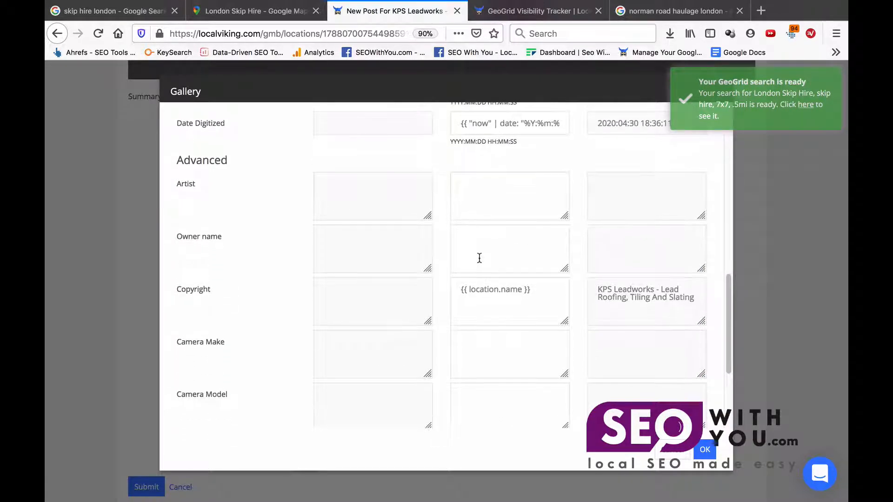
{"action": "left_click", "coordinate": [487, 190]}
{"action": "left_click", "coordinate": [487, 233]}
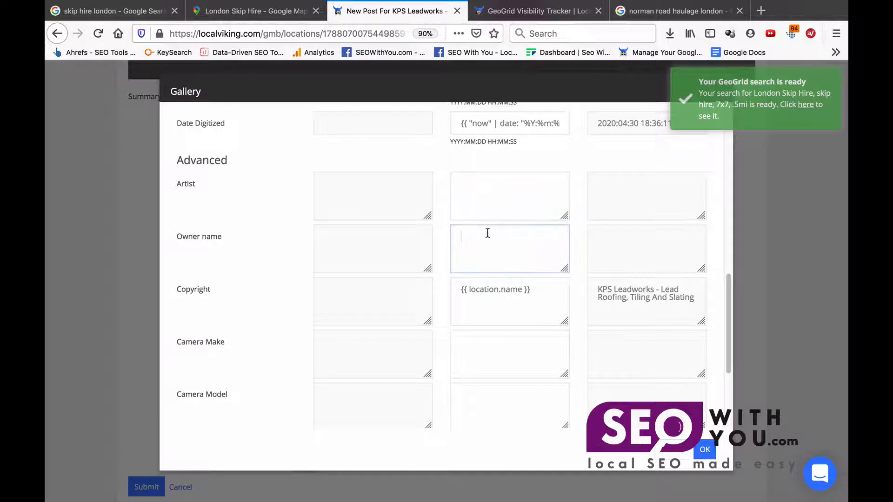
{"action": "left_click", "coordinate": [508, 288]}
{"action": "scroll", "coordinate": [508, 287], "scroll_direction": "down", "scroll_amount": 3}
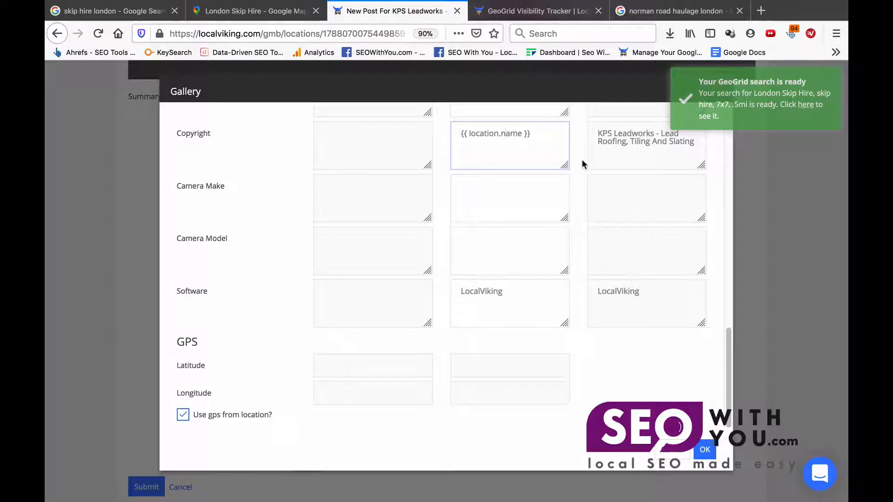
{"action": "left_click_drag", "start_coordinate": [505, 295], "coordinate": [408, 287]}
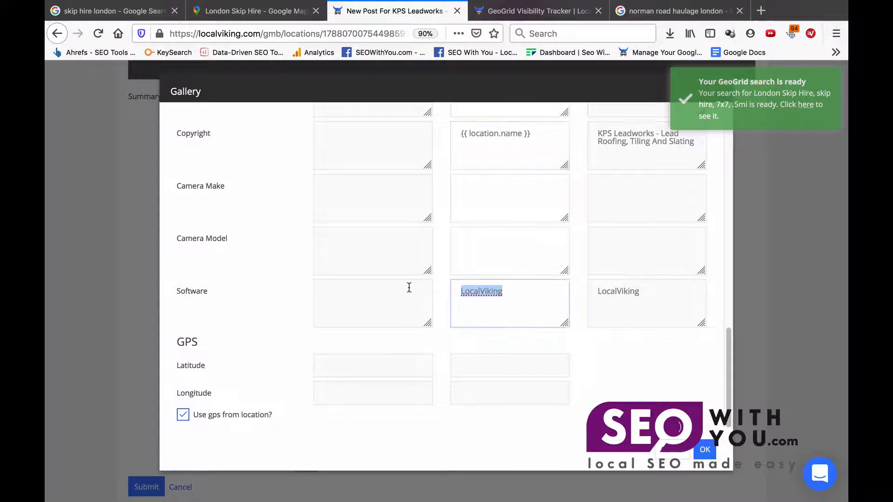
{"action": "key", "text": "BackSpace"}
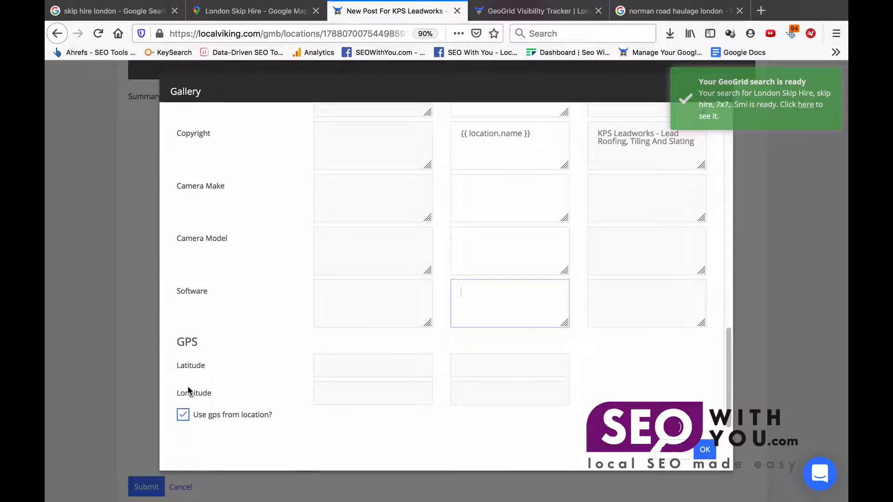
- View the GPS coordinates of the grid point near Norman Road Haulage in the GeoGrid report, and return to the post's EXIF editor
{"action": "left_click", "coordinate": [511, 13]}
{"action": "left_click", "coordinate": [470, 266]}
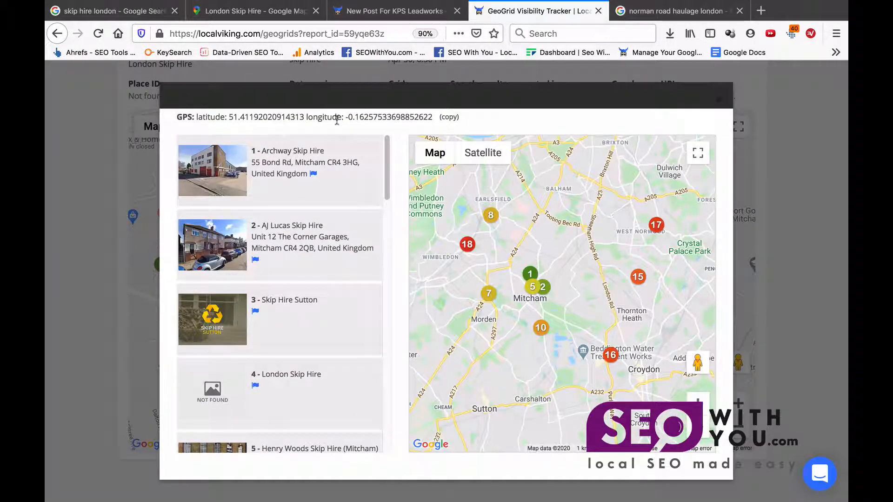
{"action": "left_click", "coordinate": [401, 13]}
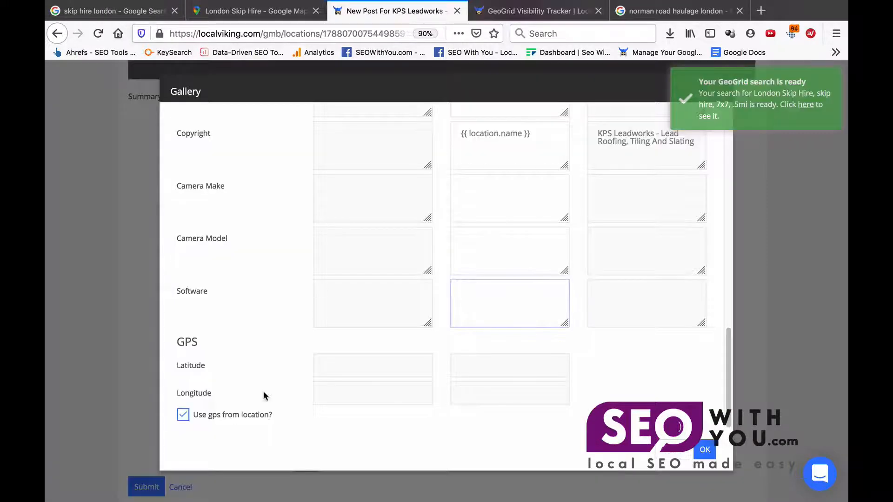
- Turn off using GPS from the location for the image and apply the EXIF edits to the post
{"action": "left_click", "coordinate": [182, 414]}
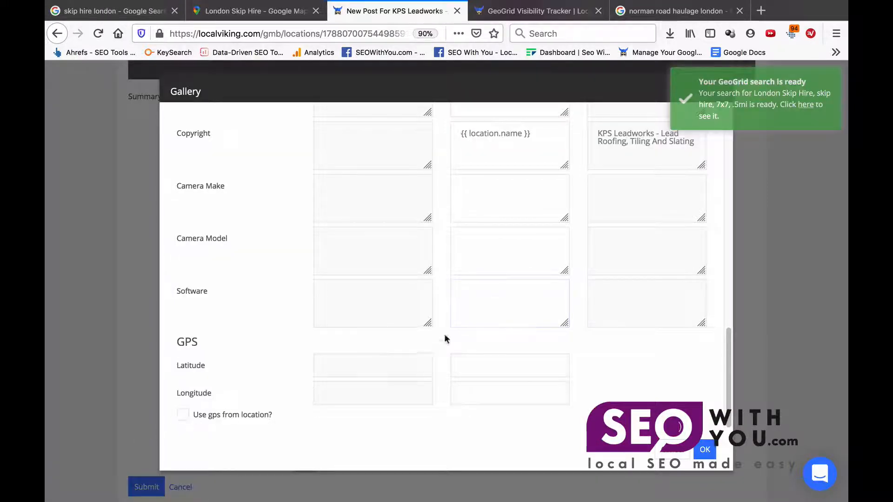
{"action": "left_click", "coordinate": [474, 360]}
{"action": "left_click", "coordinate": [472, 399]}
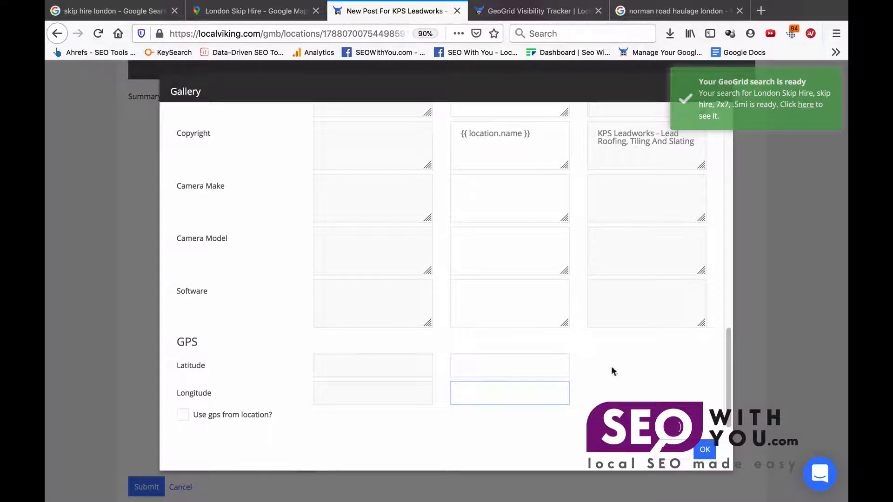
{"action": "left_click", "coordinate": [705, 451]}
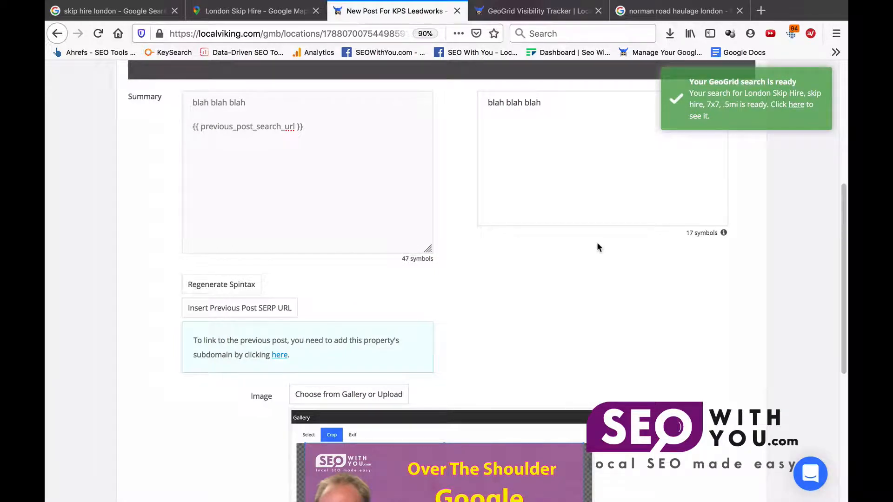
{"action": "scroll", "coordinate": [598, 247], "scroll_direction": "down", "scroll_amount": 5}
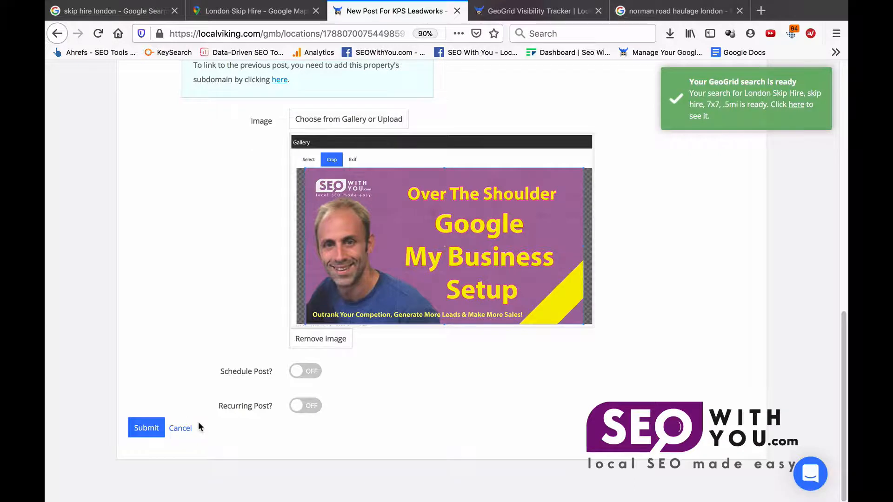
{"action": "scroll", "coordinate": [198, 426], "scroll_direction": "up", "scroll_amount": 2}
{"action": "scroll", "coordinate": [199, 421], "scroll_direction": "up", "scroll_amount": 5}
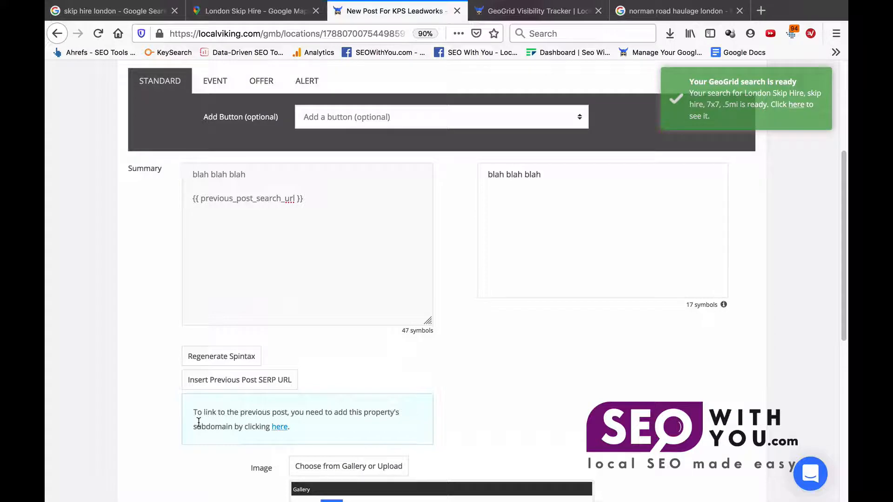
- Close the grid point's details in the GeoGrid report, examine the full 7x7 ranking grid, and return to the KPS Leadworks post
{"action": "left_click", "coordinate": [533, 12]}
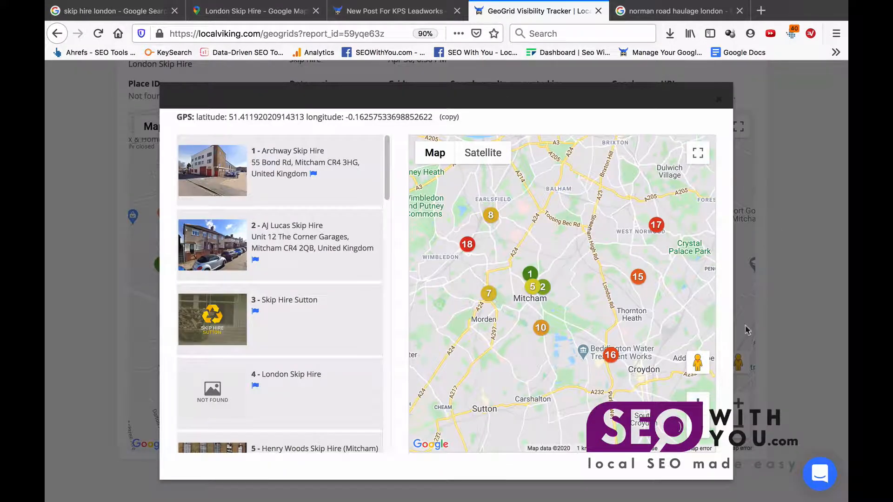
{"action": "left_click", "coordinate": [792, 260]}
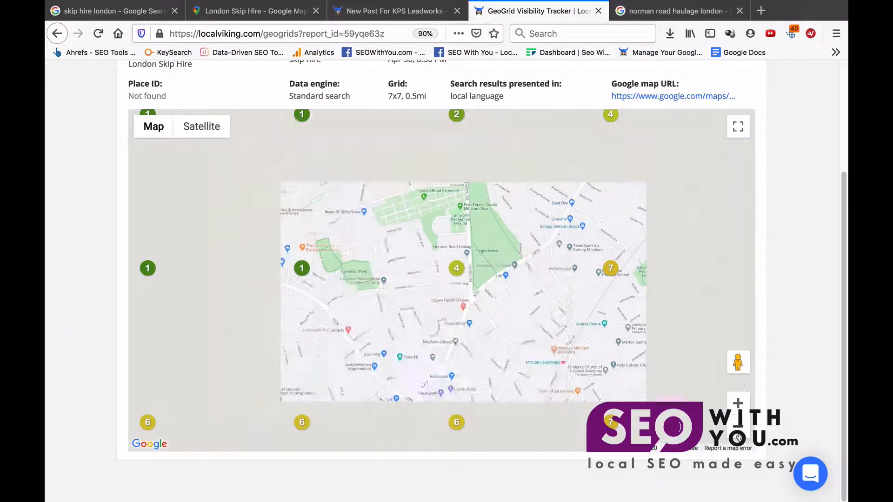
{"action": "double_click", "coordinate": [738, 436]}
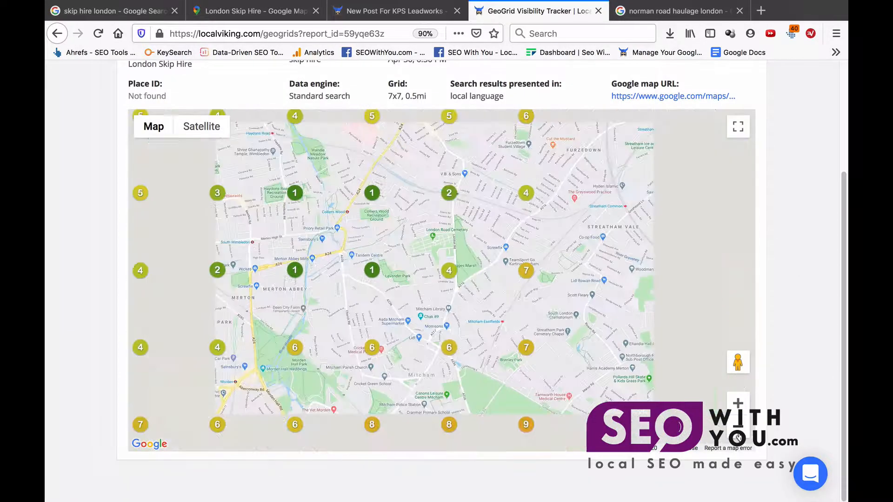
{"action": "left_click", "coordinate": [738, 437]}
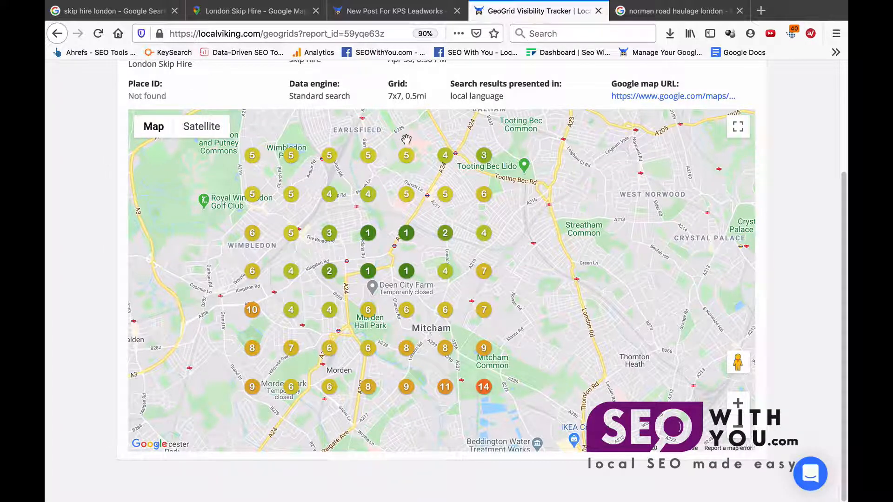
{"action": "left_click", "coordinate": [389, 13]}
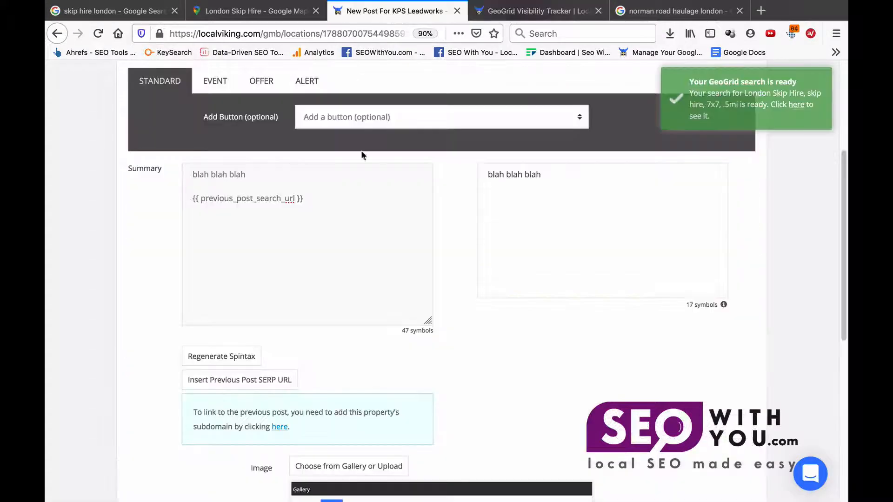